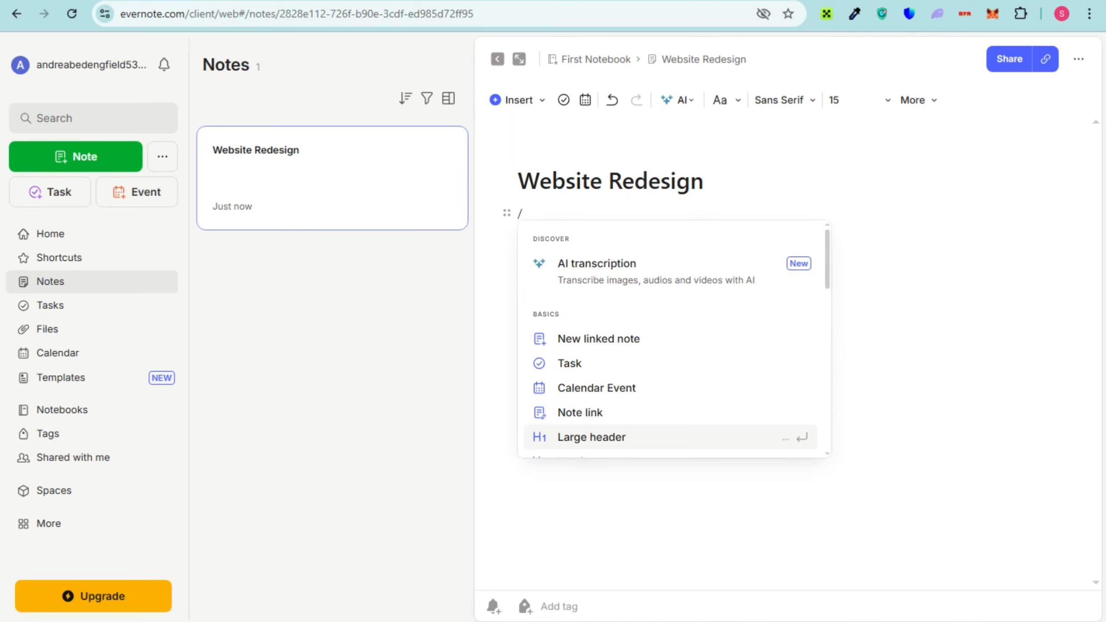
Step: Add a task on the first line below the Website Redesign title and set its due date to today
{"action": "scroll", "coordinate": [671, 340], "scroll_direction": "down", "scroll_amount": 4}
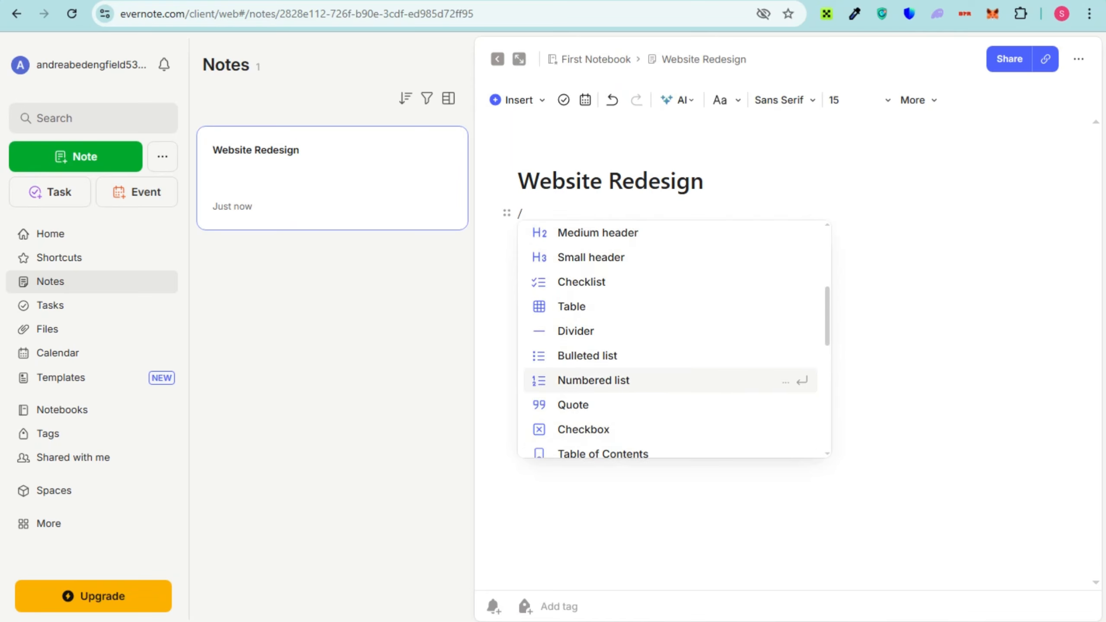
{"action": "scroll", "coordinate": [671, 406], "scroll_direction": "up", "scroll_amount": 4}
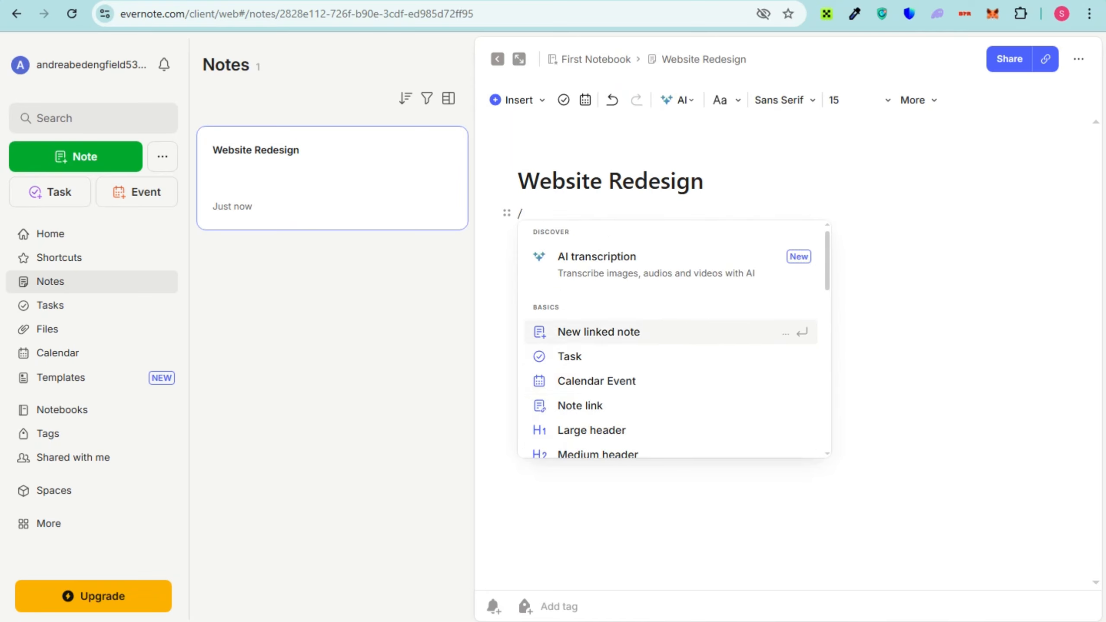
{"action": "left_click", "coordinate": [618, 357]}
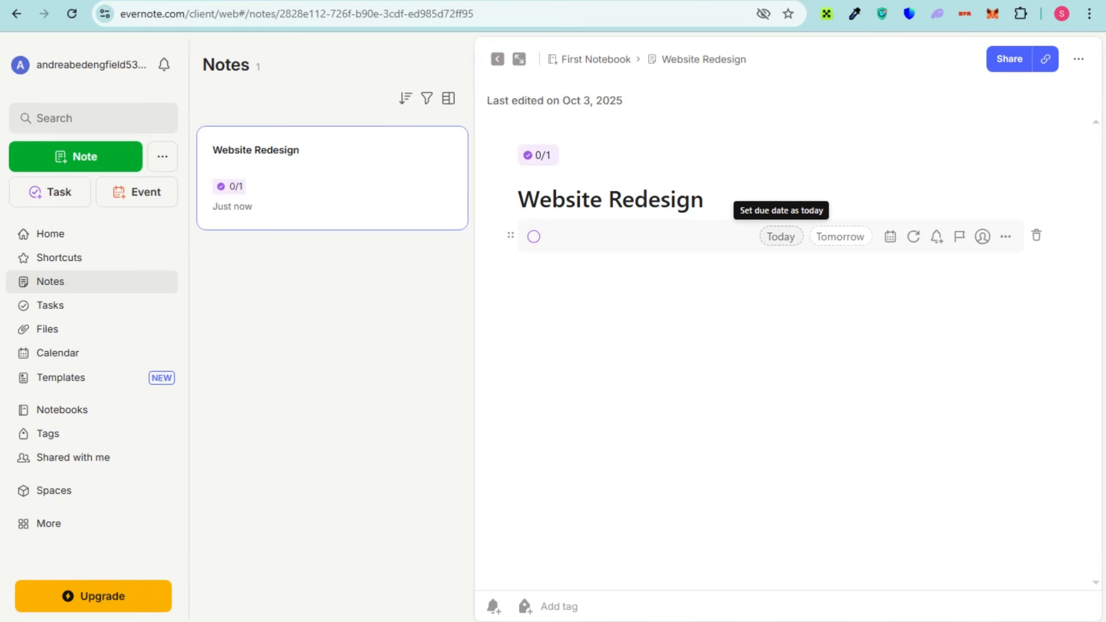
{"action": "left_click", "coordinate": [781, 236]}
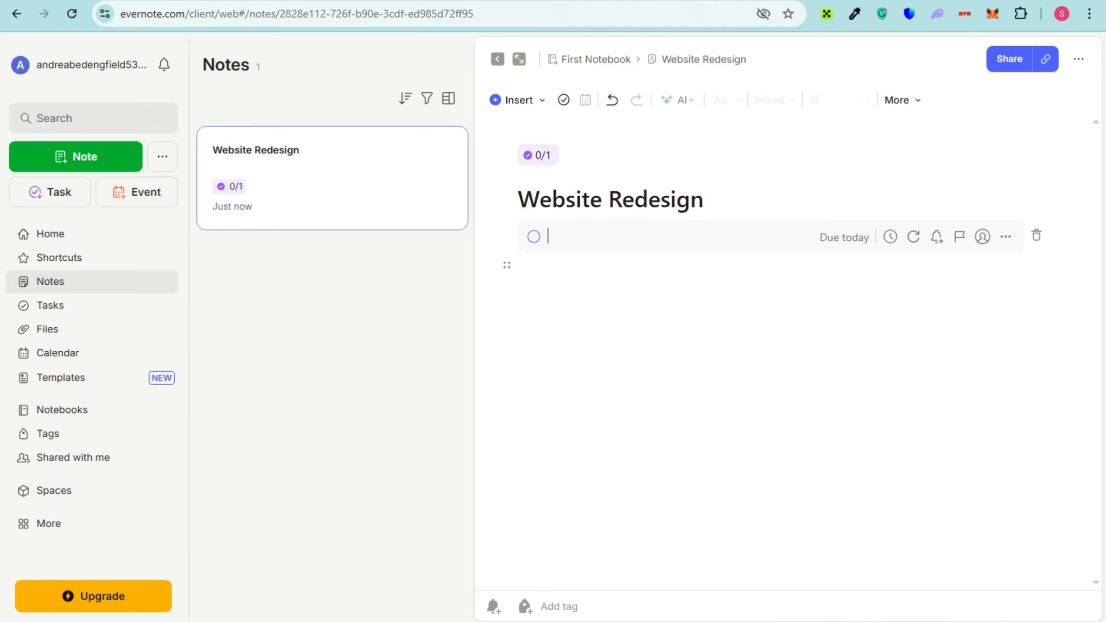
{"action": "left_click", "coordinate": [518, 265]}
{"action": "type", "text": "/"}
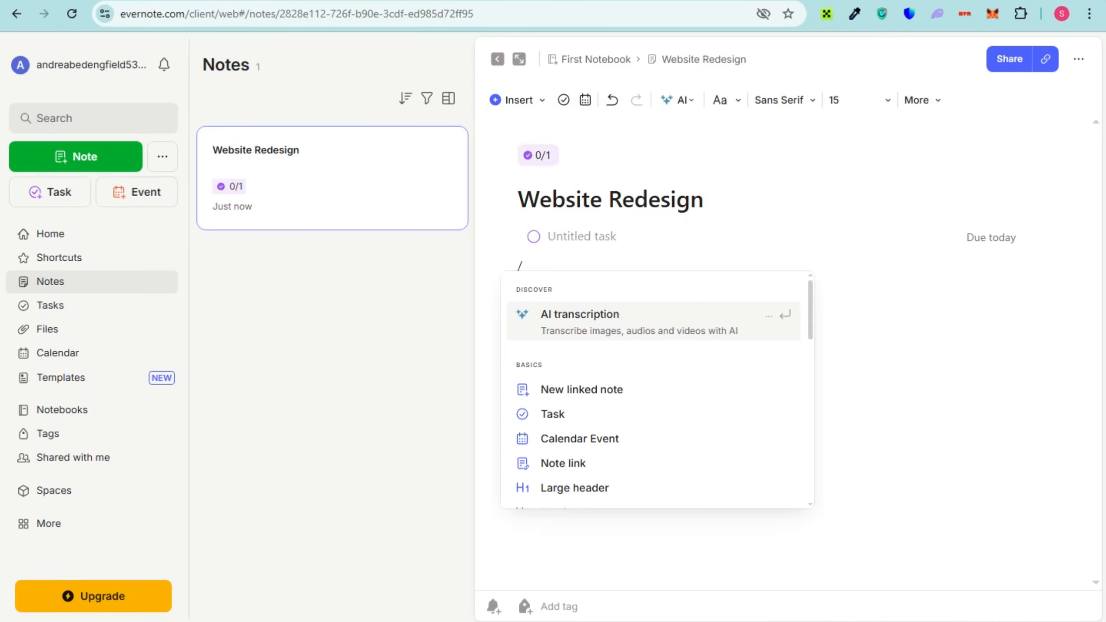
{"action": "key", "text": "Down"}
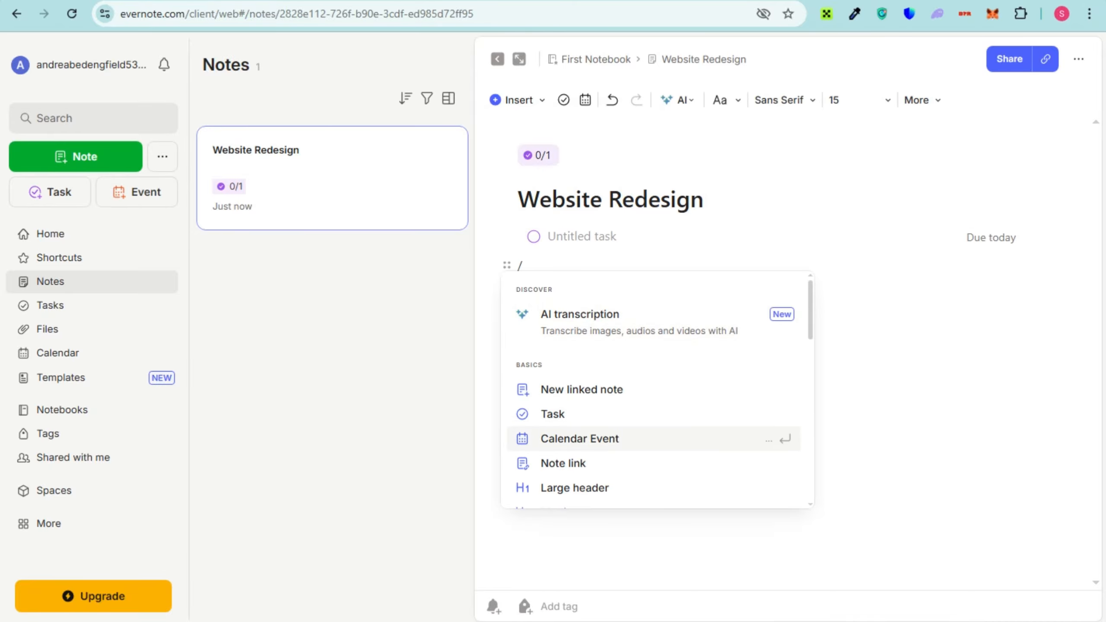
{"action": "key", "text": "Return"}
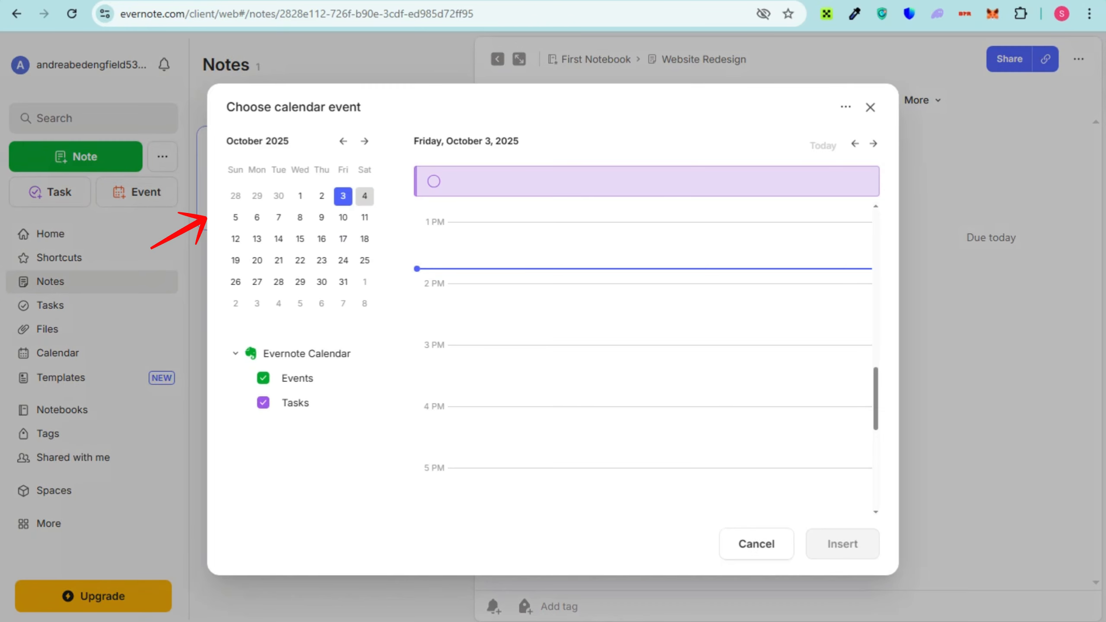
{"action": "left_click", "coordinate": [299, 216]}
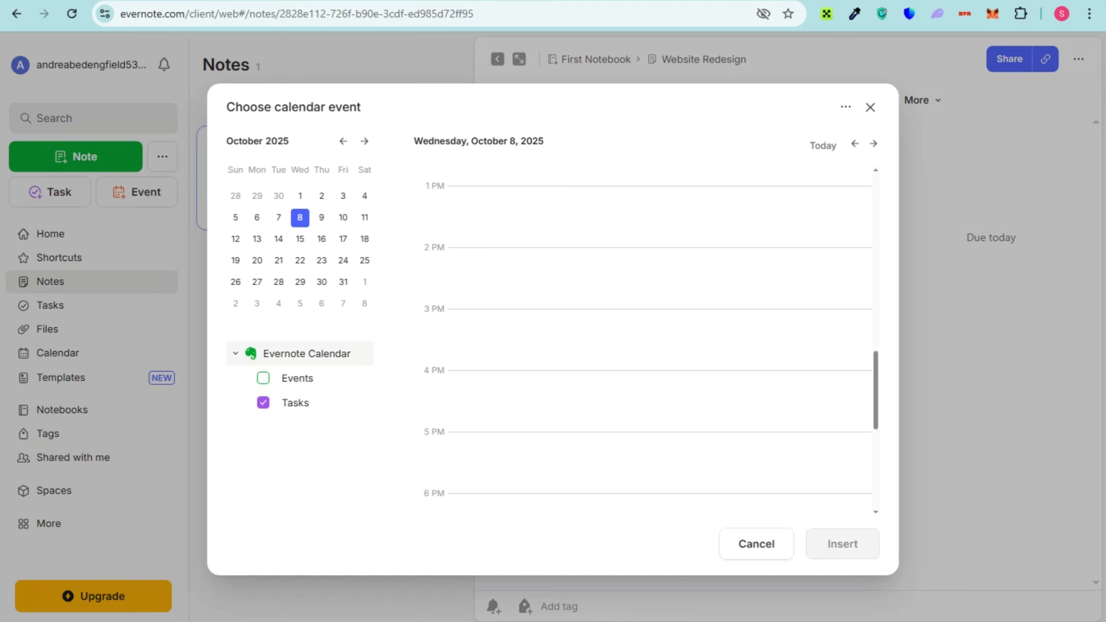
{"action": "left_click", "coordinate": [263, 378]}
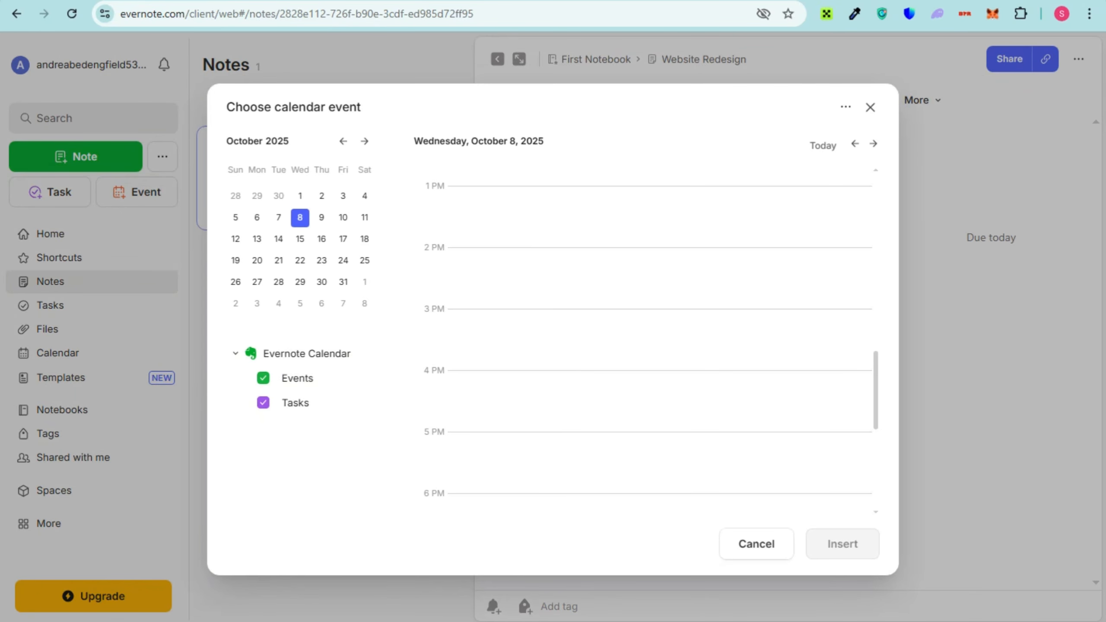
{"action": "left_click", "coordinate": [873, 144]}
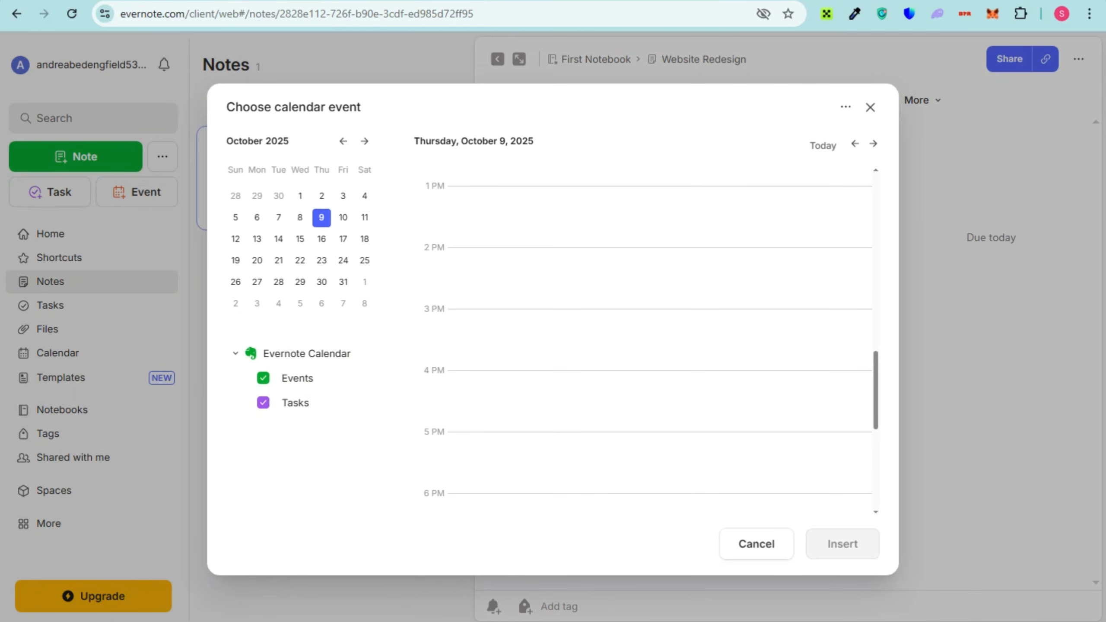
{"action": "left_click", "coordinate": [756, 544]}
Step: Insert a two-column table below the task with first-column rows Project Overview, Meeting Notes, Task List, Reference Materials and Done
{"action": "left_click", "coordinate": [518, 266]}
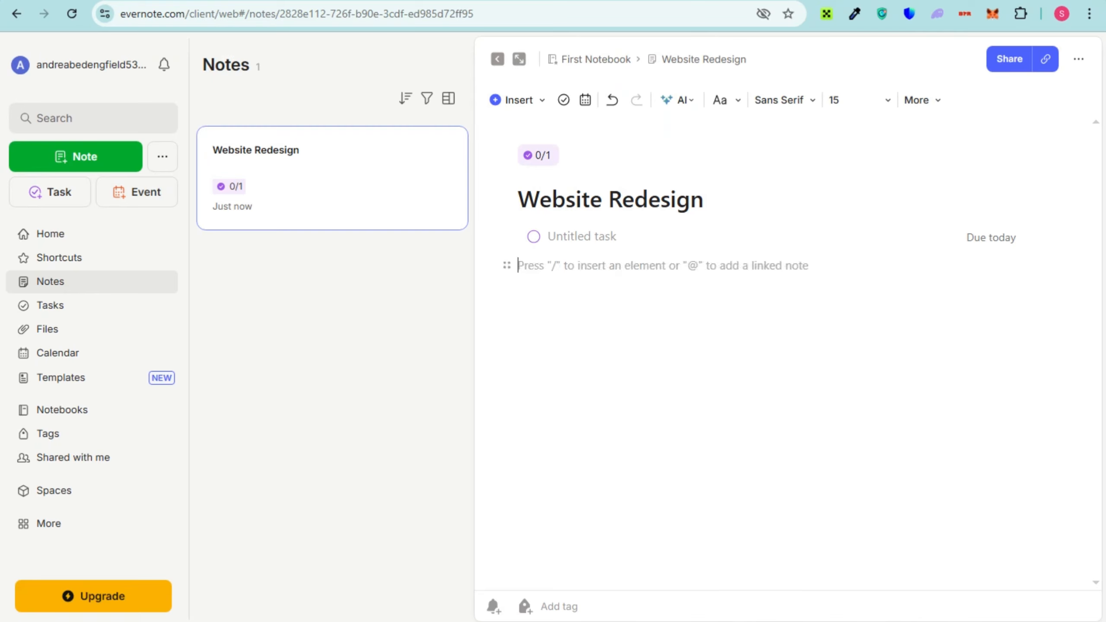
{"action": "type", "text": "/"}
{"action": "key", "text": "Down"}
{"action": "key", "text": "Down"}
{"action": "key", "text": "Down"}
{"action": "key", "text": "Down"}
{"action": "key", "text": "Down"}
{"action": "key", "text": "Down"}
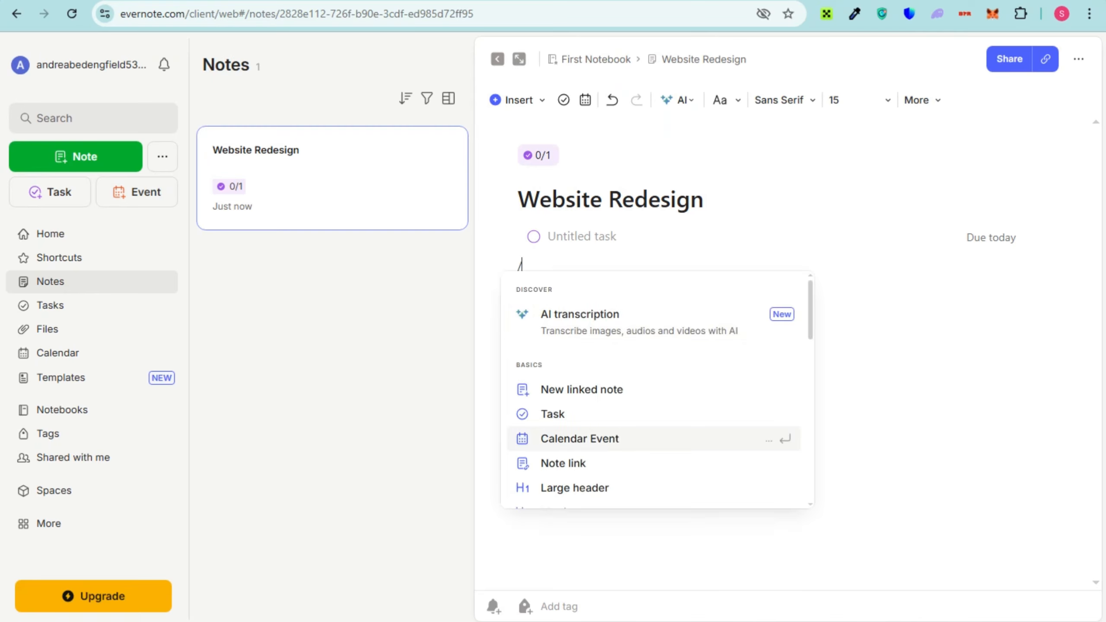
{"action": "key", "text": "Down"}
{"action": "key", "text": "Down"}
{"action": "key", "text": "Down"}
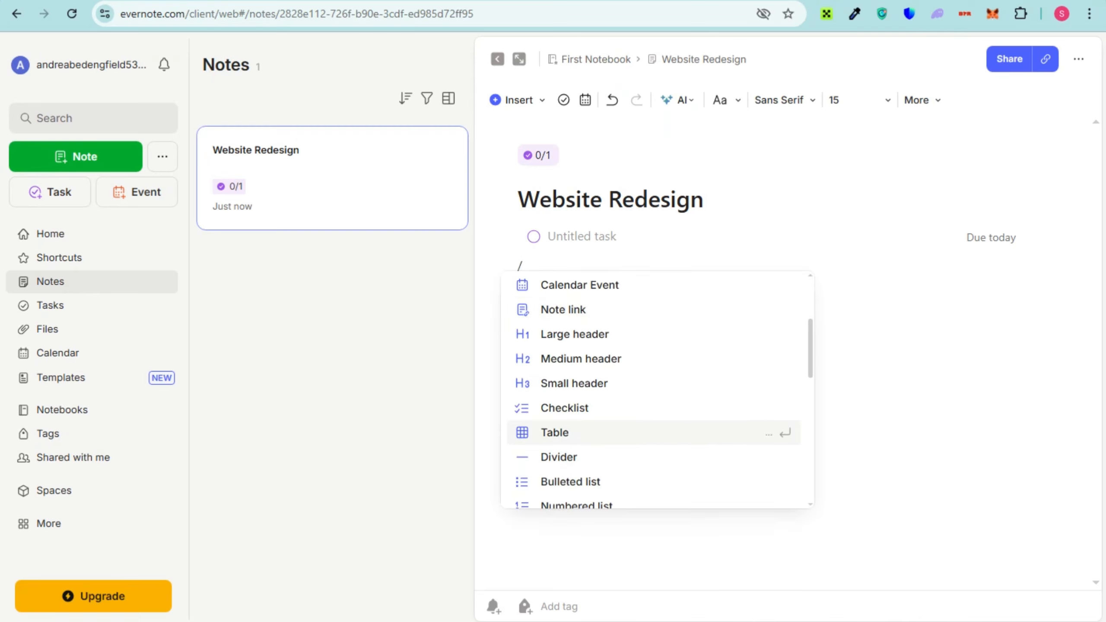
{"action": "key", "text": "Return"}
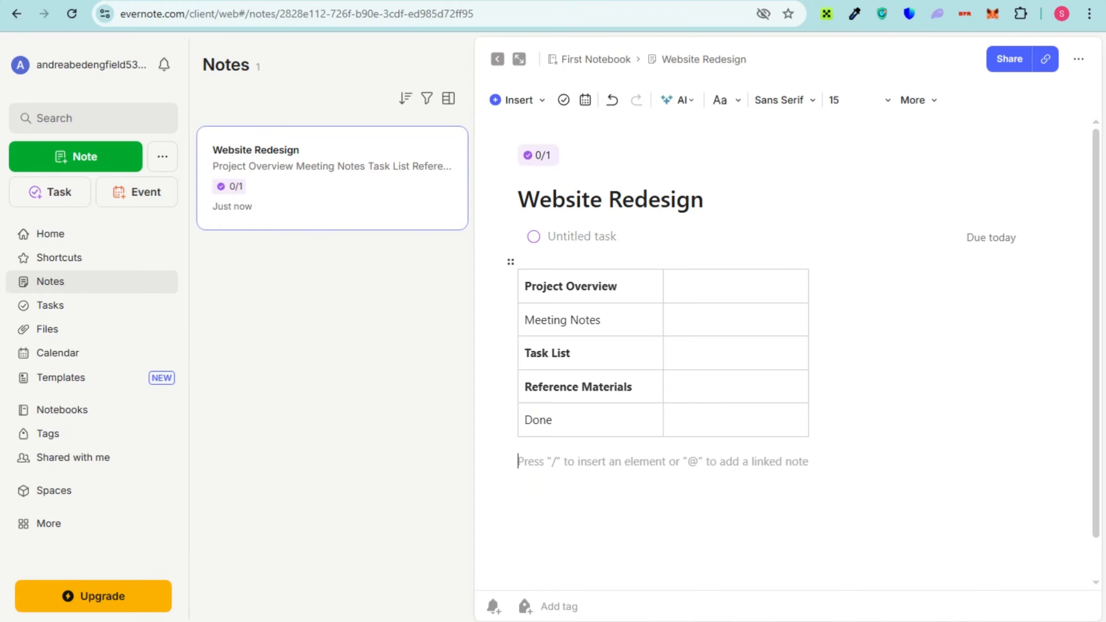
Step: Color the table's first-column cell backgrounds red, yellow, teal, red and orange, from Project Overview down to Done
{"action": "left_click", "coordinate": [619, 287]}
{"action": "left_click", "coordinate": [652, 281]}
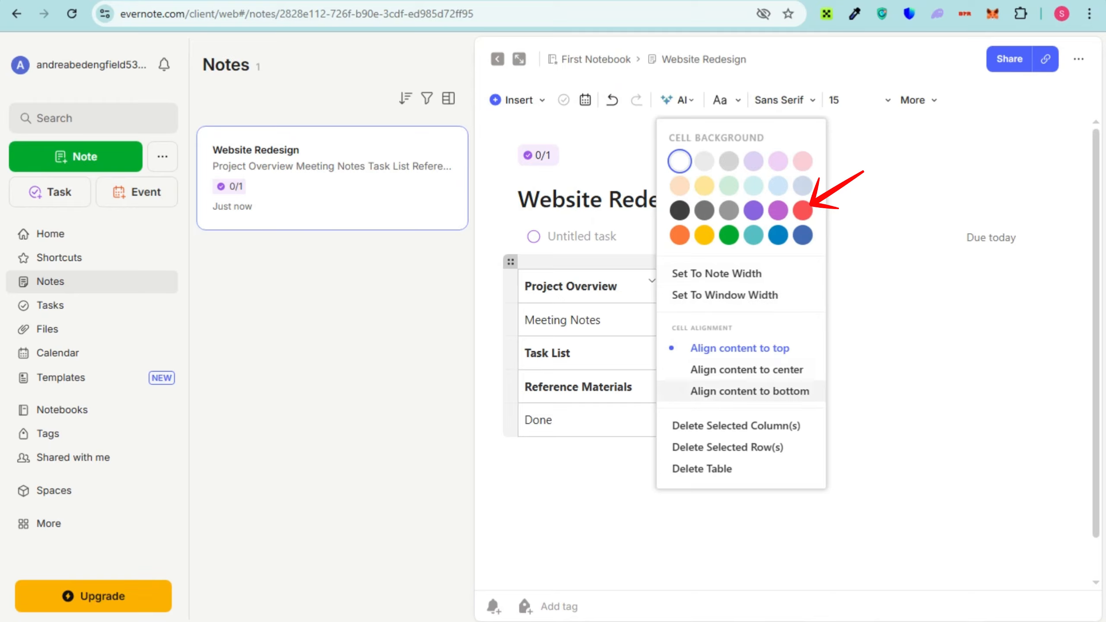
{"action": "left_click", "coordinate": [803, 210]}
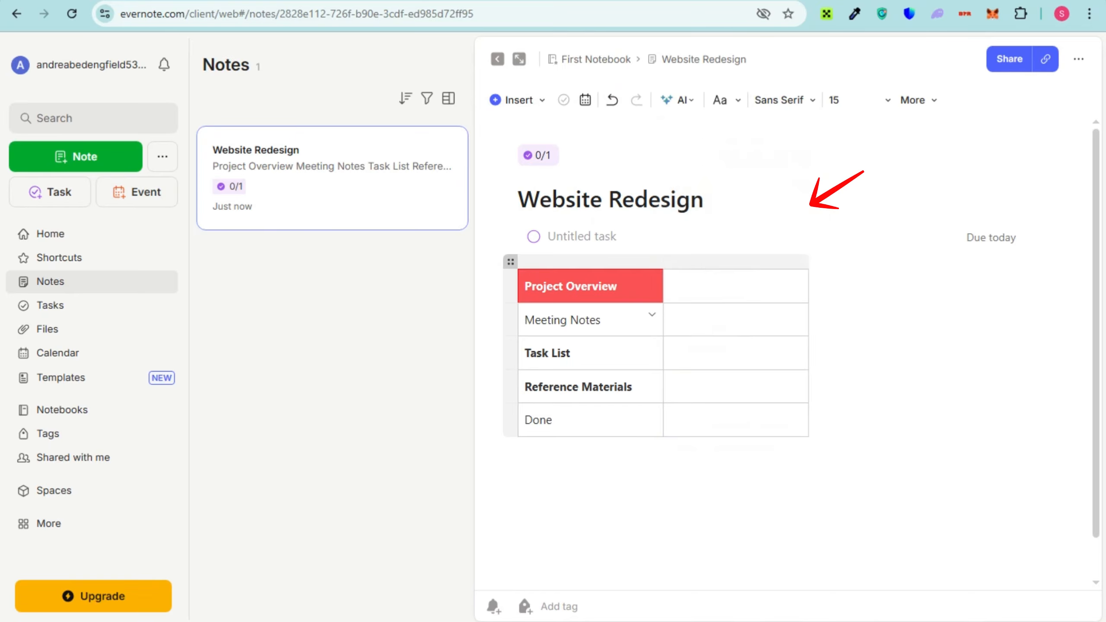
{"action": "left_click", "coordinate": [652, 315]}
{"action": "left_click", "coordinate": [702, 236]}
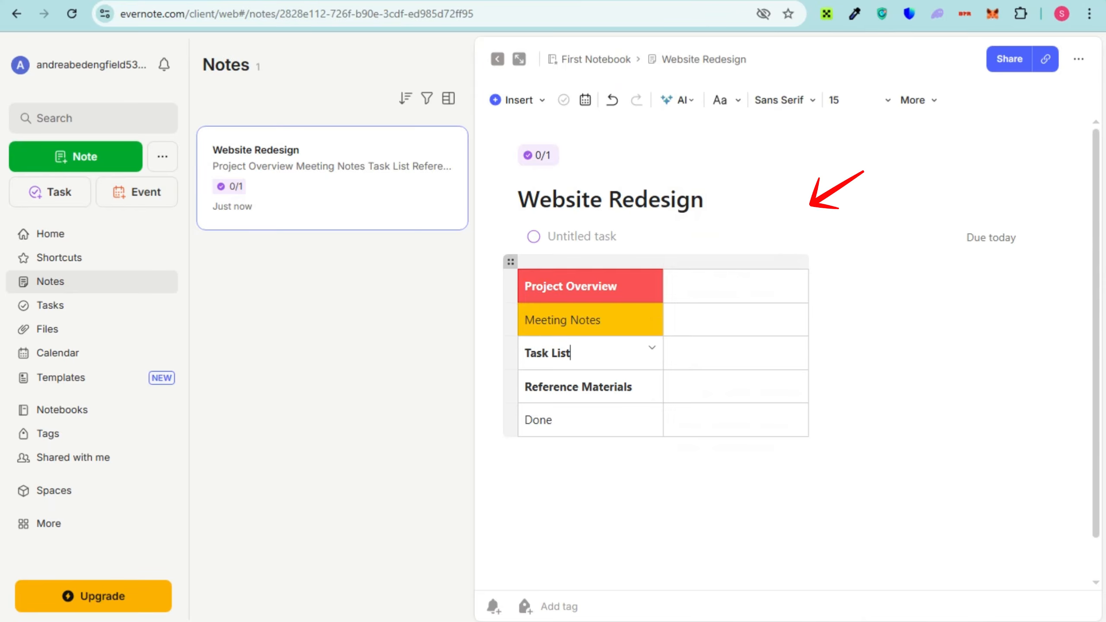
{"action": "left_click", "coordinate": [652, 348]}
{"action": "left_click", "coordinate": [758, 236]}
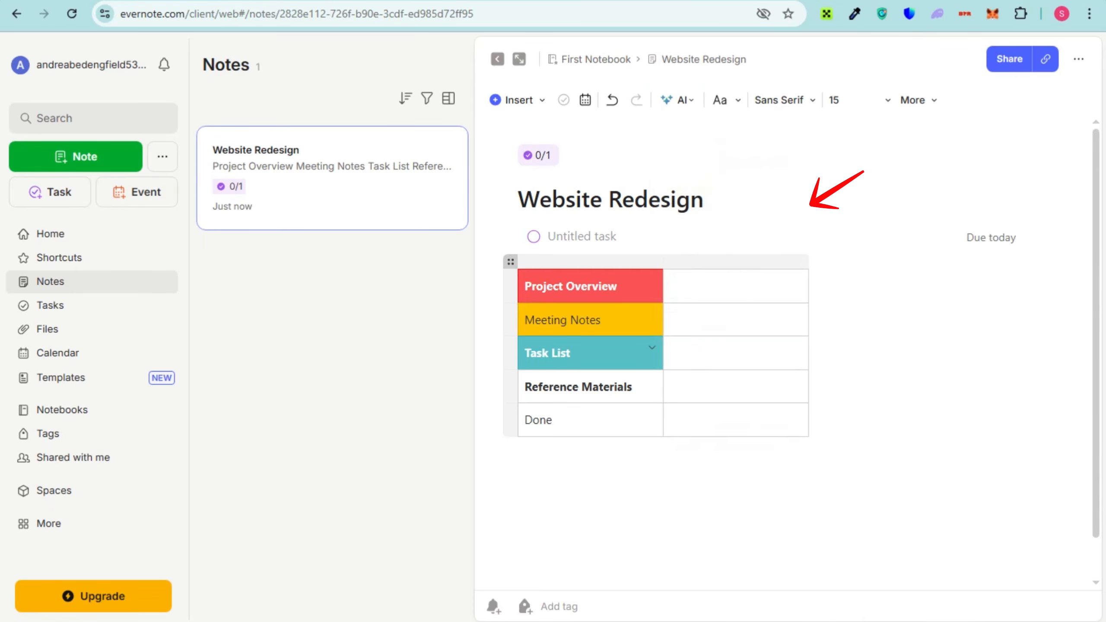
{"action": "left_click", "coordinate": [652, 381]}
{"action": "left_click", "coordinate": [803, 210]}
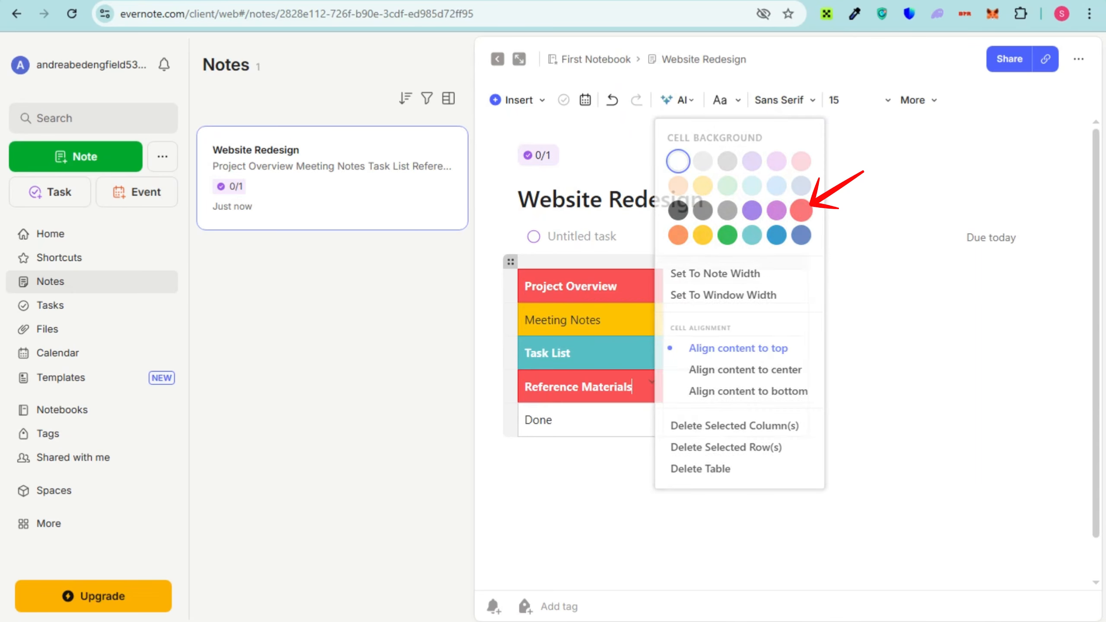
{"action": "left_click", "coordinate": [651, 415]}
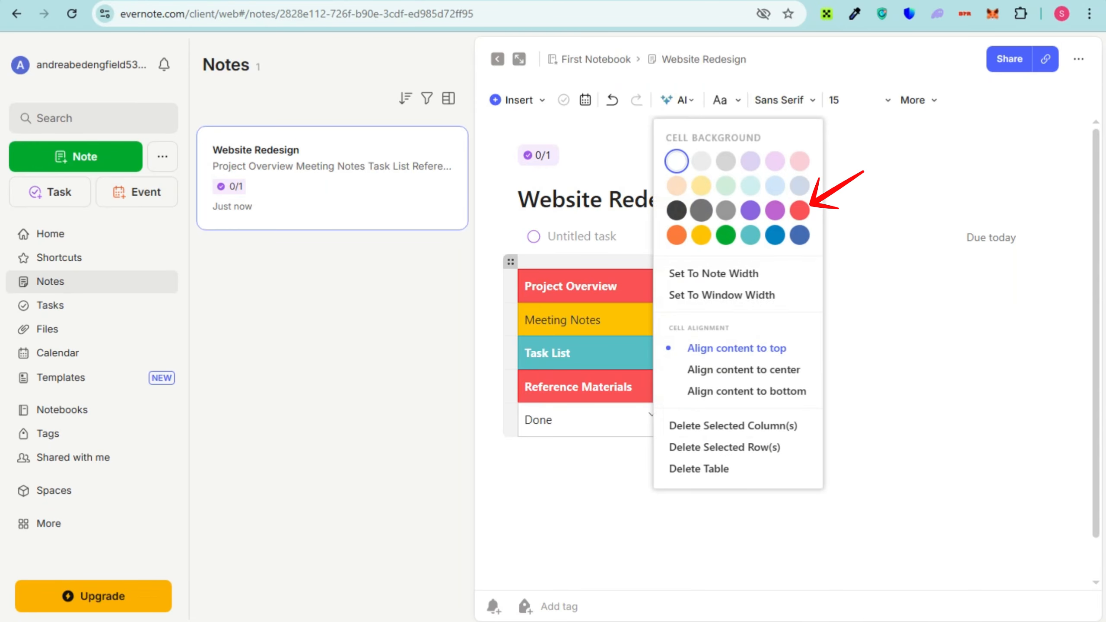
{"action": "left_click", "coordinate": [677, 235]}
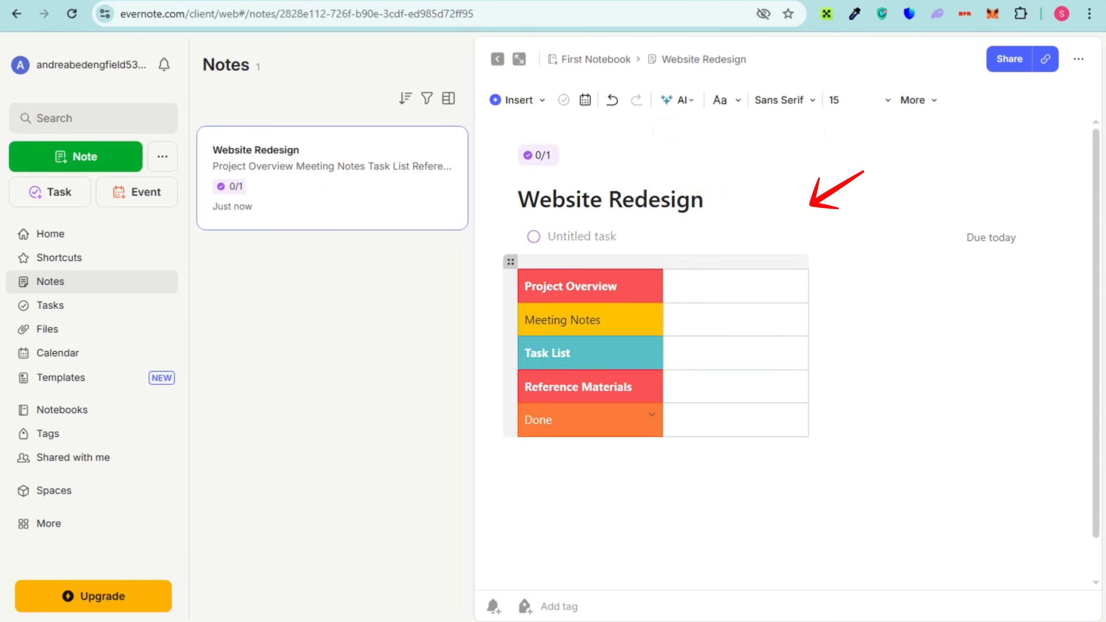
Step: Try a bulleted list on the empty line below the table
{"action": "left_click", "coordinate": [519, 461]}
{"action": "type", "text": "/"}
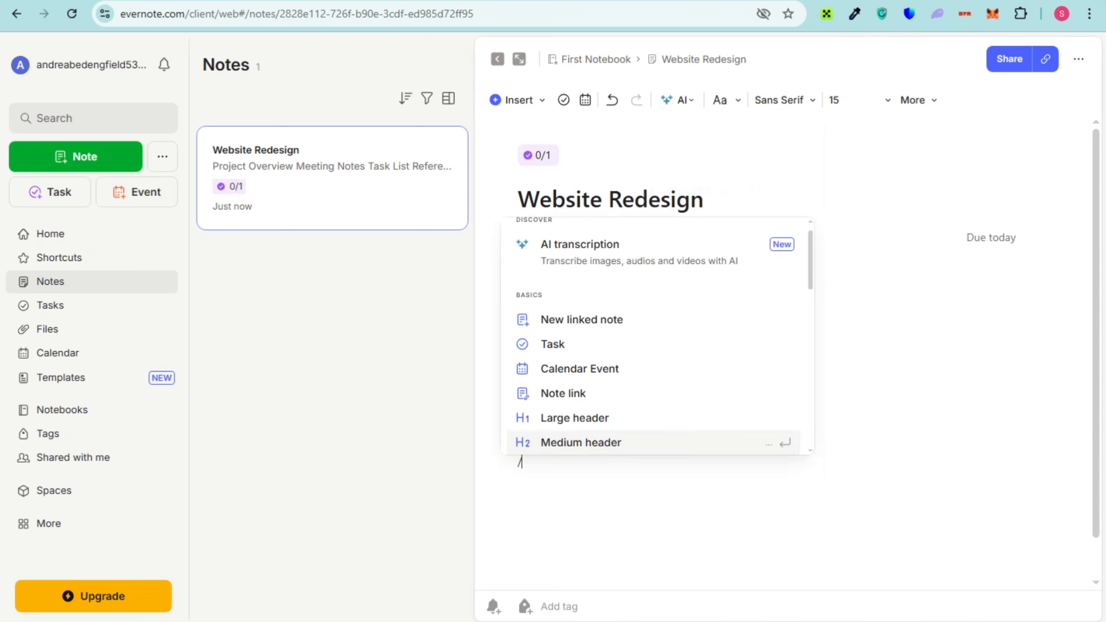
{"action": "scroll", "coordinate": [653, 336], "scroll_direction": "down", "scroll_amount": 2}
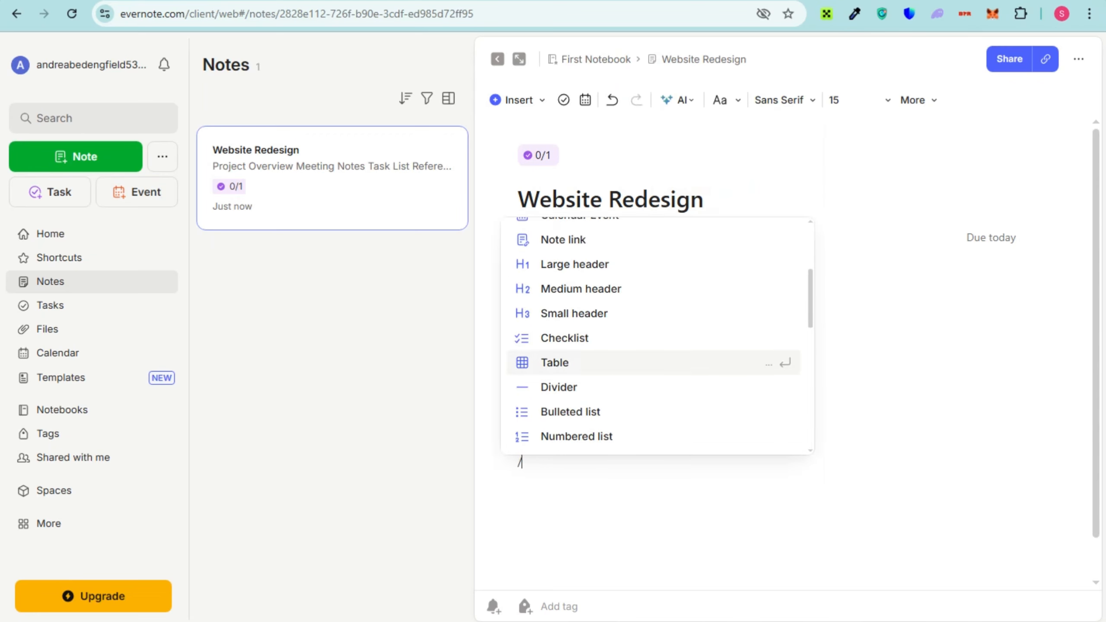
{"action": "scroll", "coordinate": [653, 335], "scroll_direction": "down", "scroll_amount": 1}
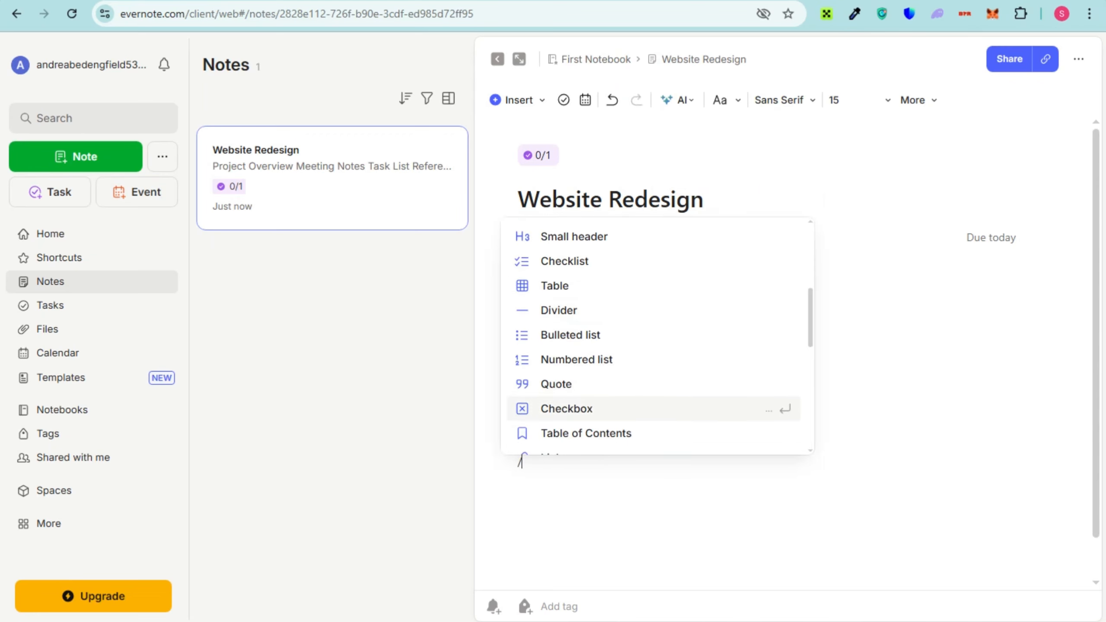
{"action": "key", "text": "Up"}
{"action": "key", "text": "Return"}
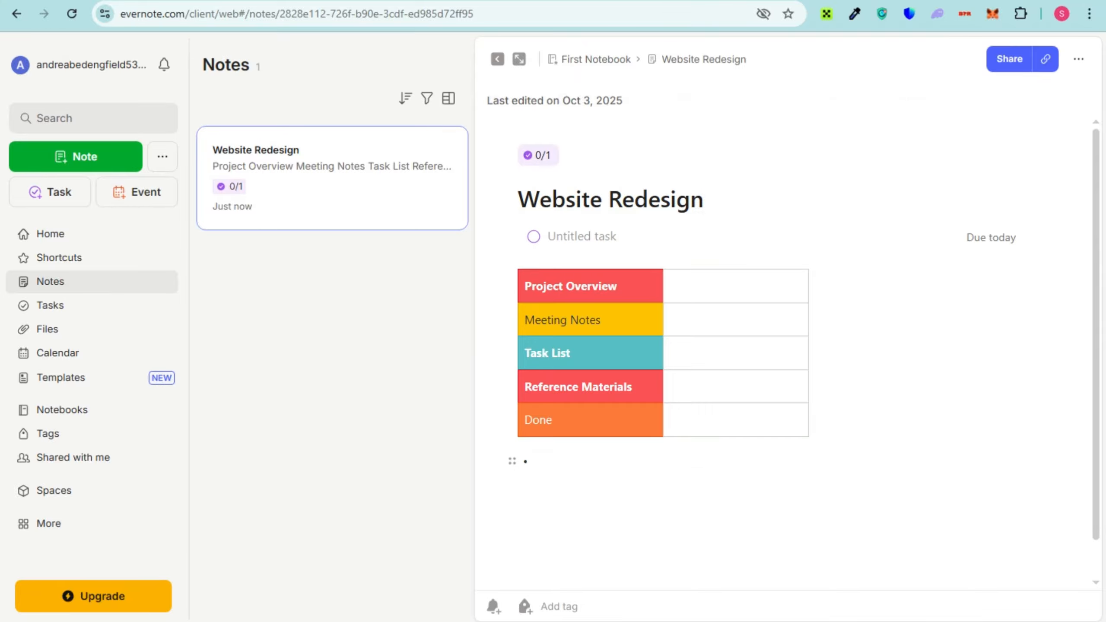
{"action": "key", "text": "BackSpace"}
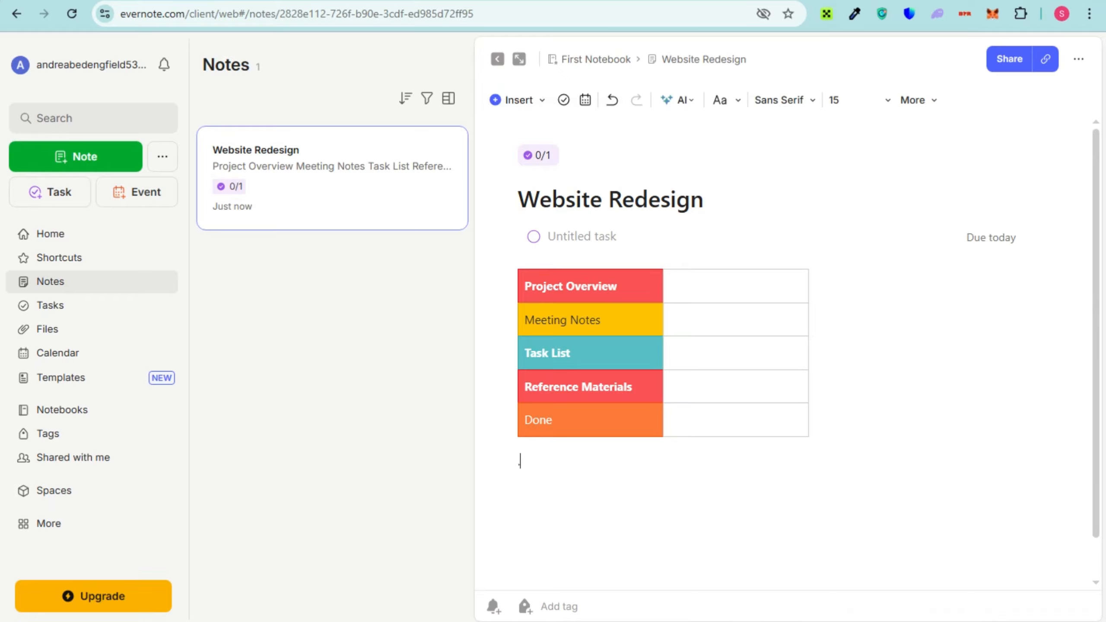
Step: Examine the elements that can be inserted into the note, from the basics to the date, time and media options
{"action": "type", "text": "/"}
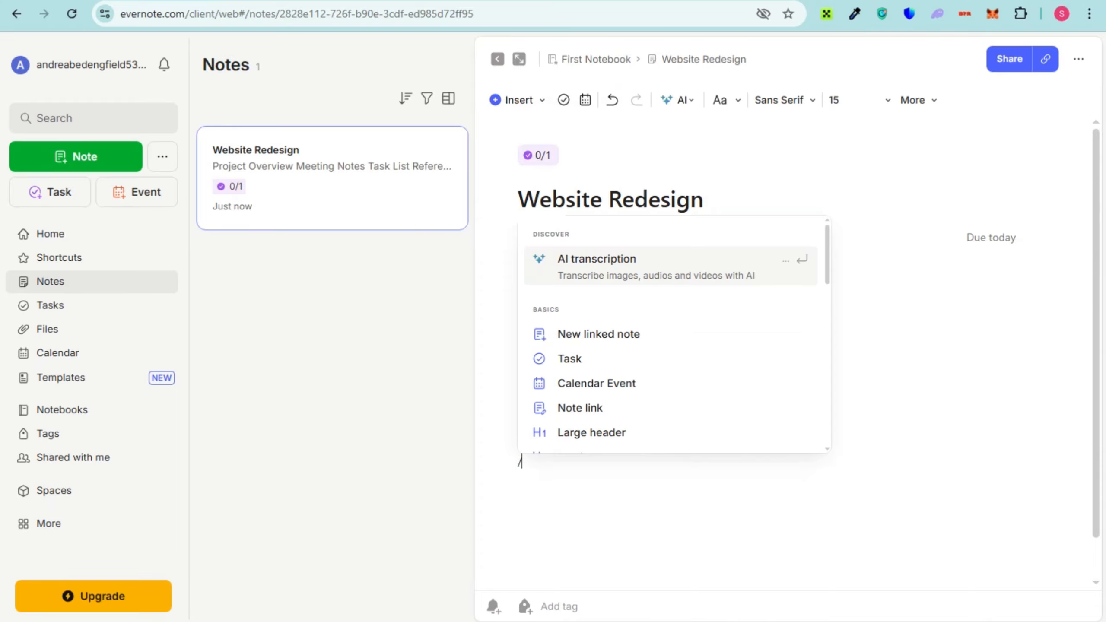
{"action": "key", "text": "Down"}
{"action": "key", "text": "Down"}
{"action": "key", "text": "Down"}
{"action": "key", "text": "Down"}
{"action": "key", "text": "Down"}
{"action": "key", "text": "Down"}
{"action": "key", "text": "Down"}
{"action": "key", "text": "Down"}
{"action": "key", "text": "Down"}
{"action": "key", "text": "Down"}
{"action": "key", "text": "Down"}
{"action": "key", "text": "Down"}
{"action": "key", "text": "Down"}
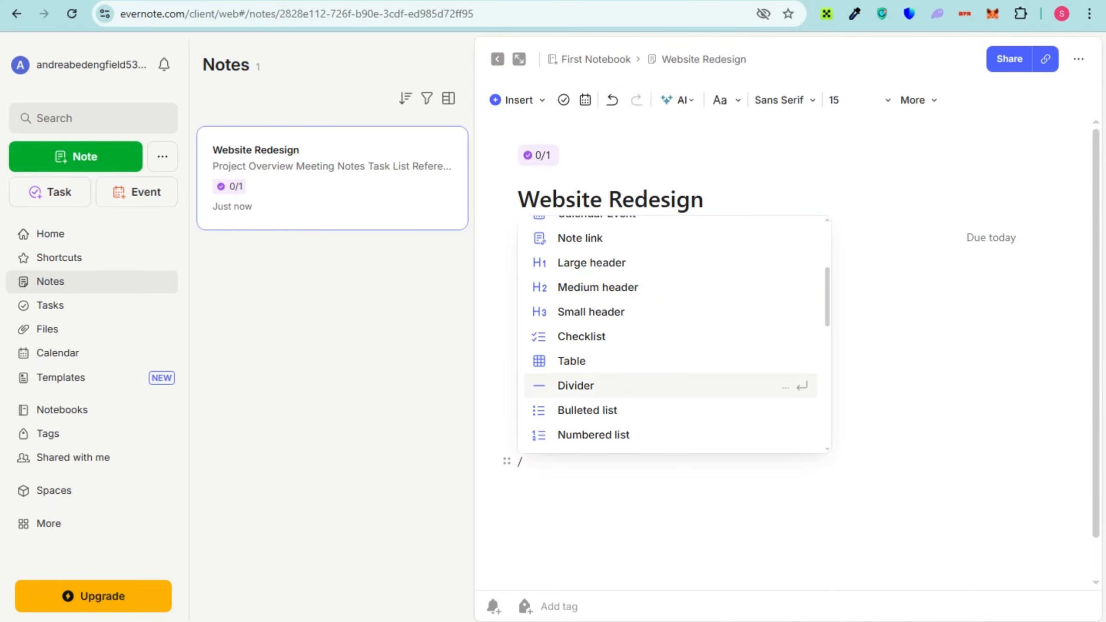
{"action": "key", "text": "Down"}
{"action": "key", "text": "Down"}
{"action": "key", "text": "Down"}
{"action": "key", "text": "Down"}
{"action": "key", "text": "Down"}
{"action": "key", "text": "Down"}
{"action": "key", "text": "Down"}
{"action": "key", "text": "Down"}
{"action": "key", "text": "Down"}
{"action": "key", "text": "Down"}
{"action": "key", "text": "Down"}
{"action": "key", "text": "Down"}
{"action": "key", "text": "Down"}
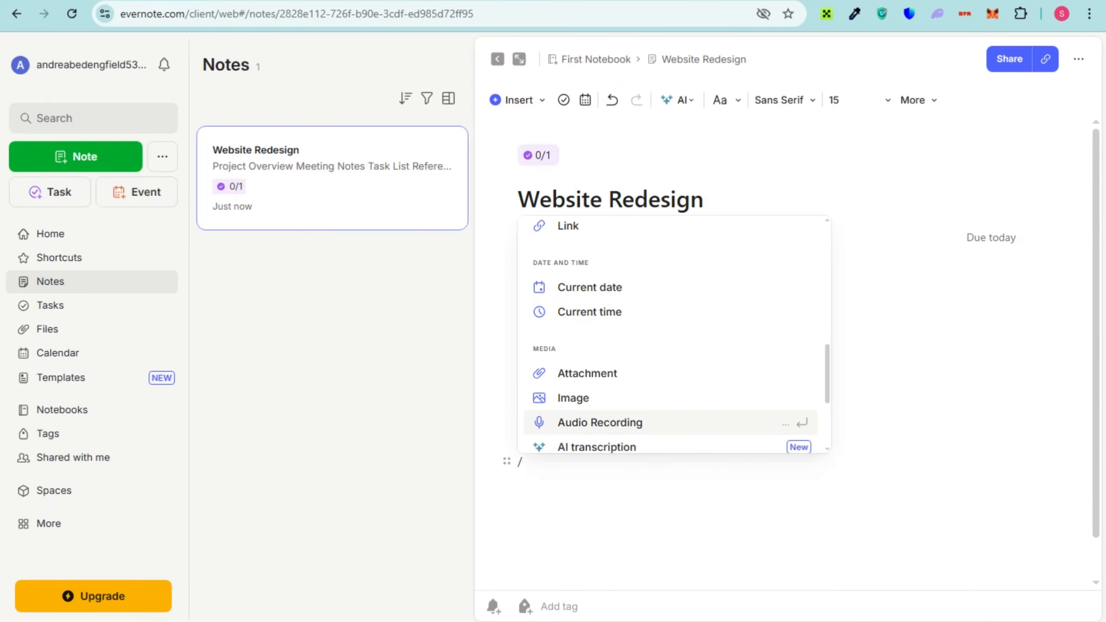
{"action": "key", "text": "Escape"}
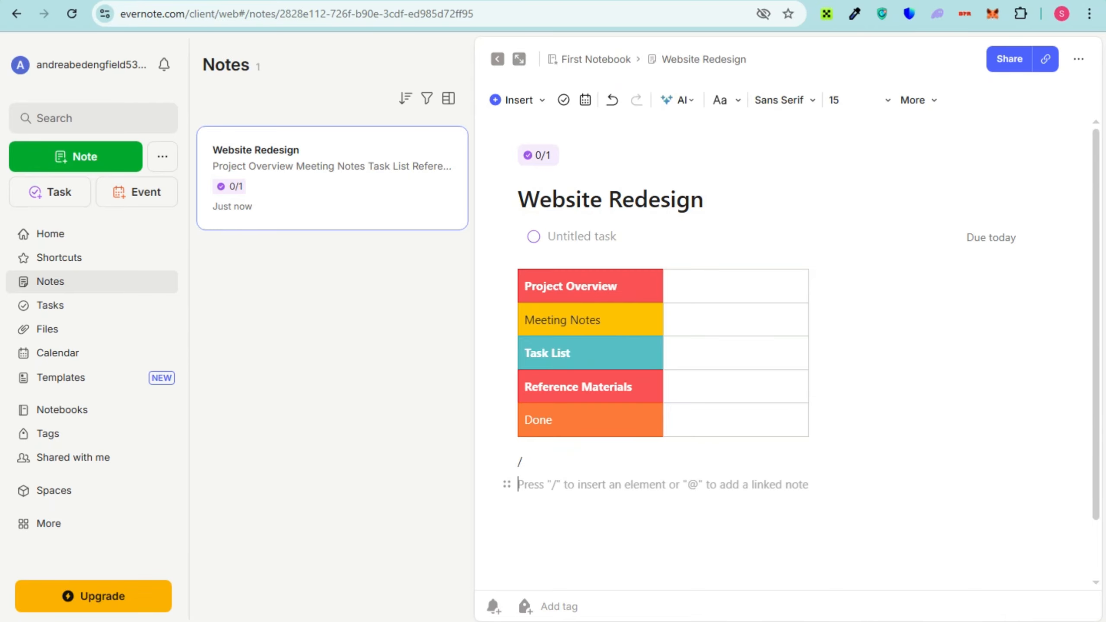
{"action": "key", "text": "BackSpace"}
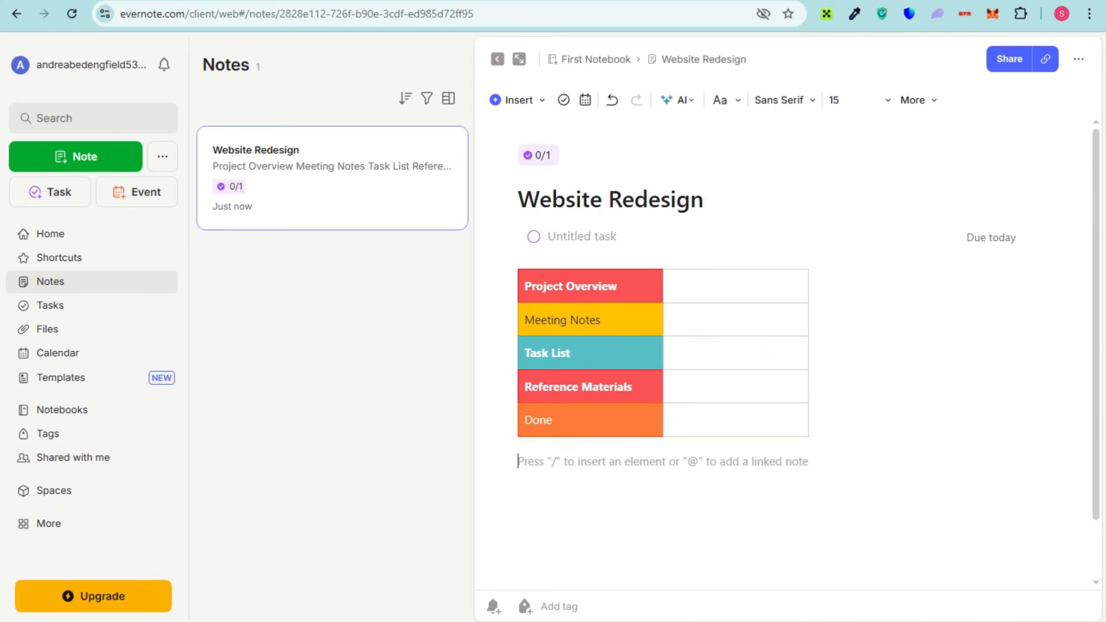
Step: Below the table, write "Task List" followed by a list of checkbox items from "Research competitor websites" to "Launch new site"
{"action": "type", "text": "Task List"}
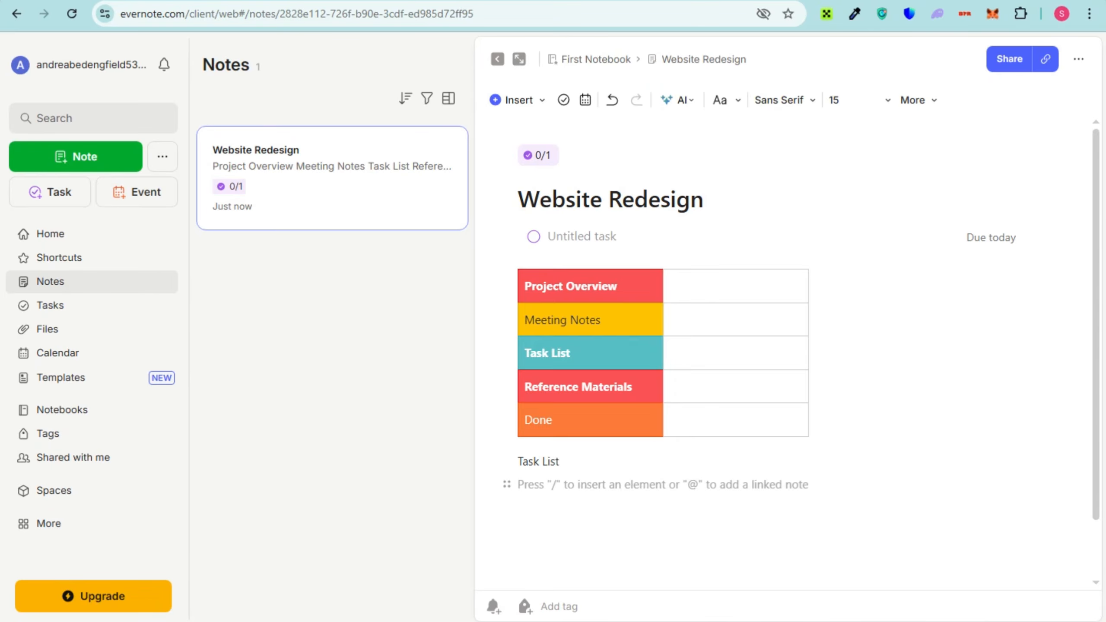
{"action": "type", "text": "/"}
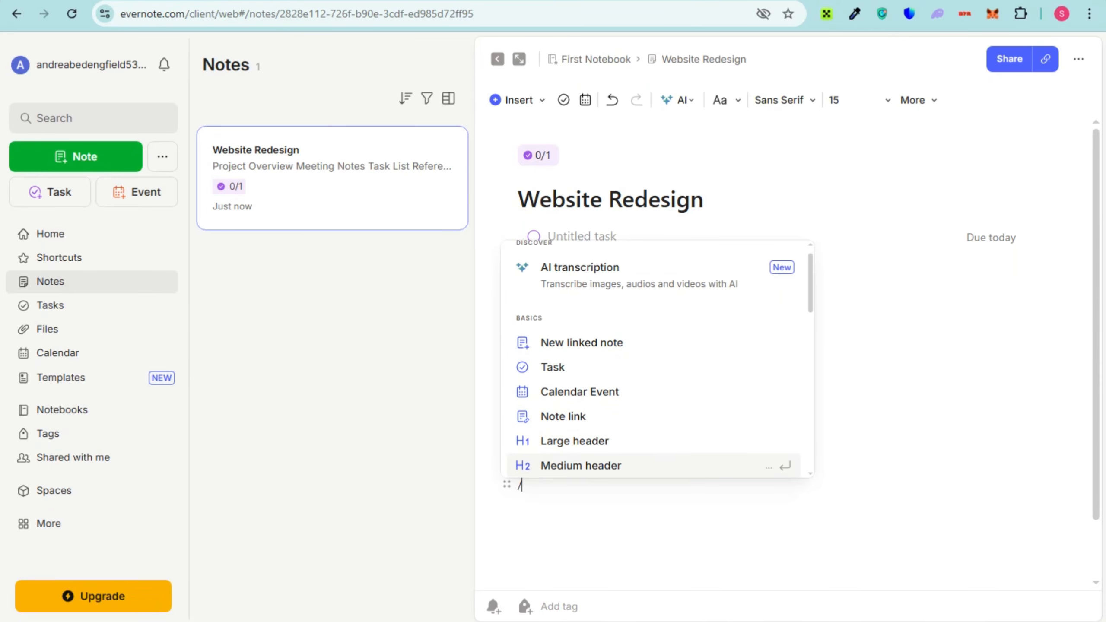
{"action": "key", "text": "Down"}
{"action": "key", "text": "Down"}
{"action": "key", "text": "Down"}
{"action": "key", "text": "Down"}
{"action": "key", "text": "Down"}
{"action": "key", "text": "Down"}
{"action": "key", "text": "Down"}
{"action": "key", "text": "Down"}
{"action": "key", "text": "Down"}
{"action": "key", "text": "Up"}
{"action": "key", "text": "Up"}
{"action": "key", "text": "Up"}
{"action": "key", "text": "Up"}
{"action": "key", "text": "Up"}
{"action": "key", "text": "Up"}
{"action": "key", "text": "Up"}
{"action": "key", "text": "Up"}
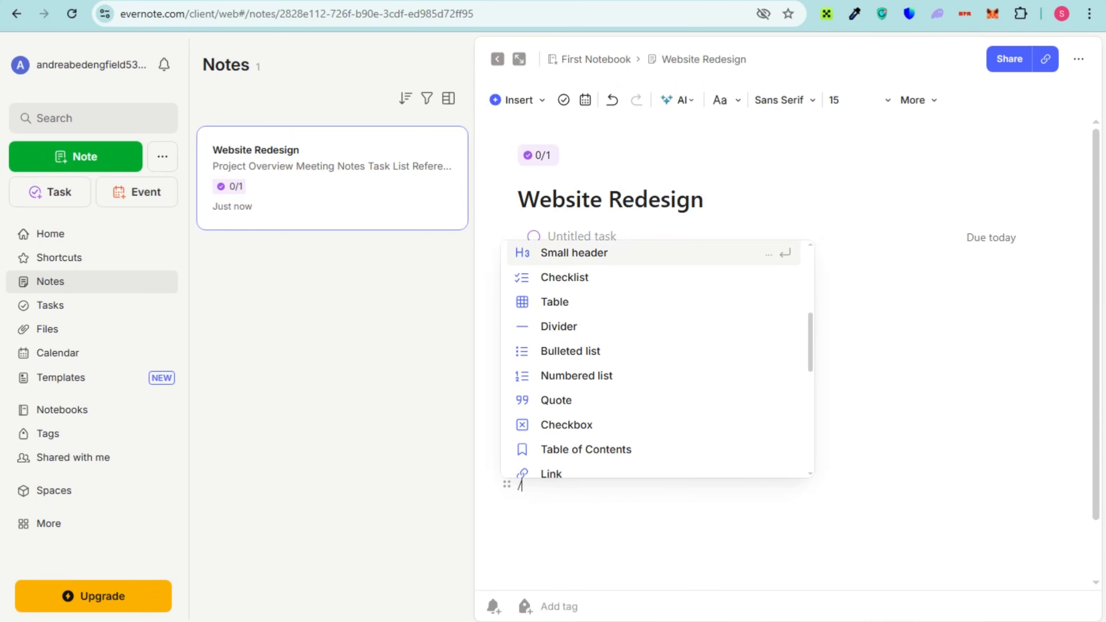
{"action": "key", "text": "Down"}
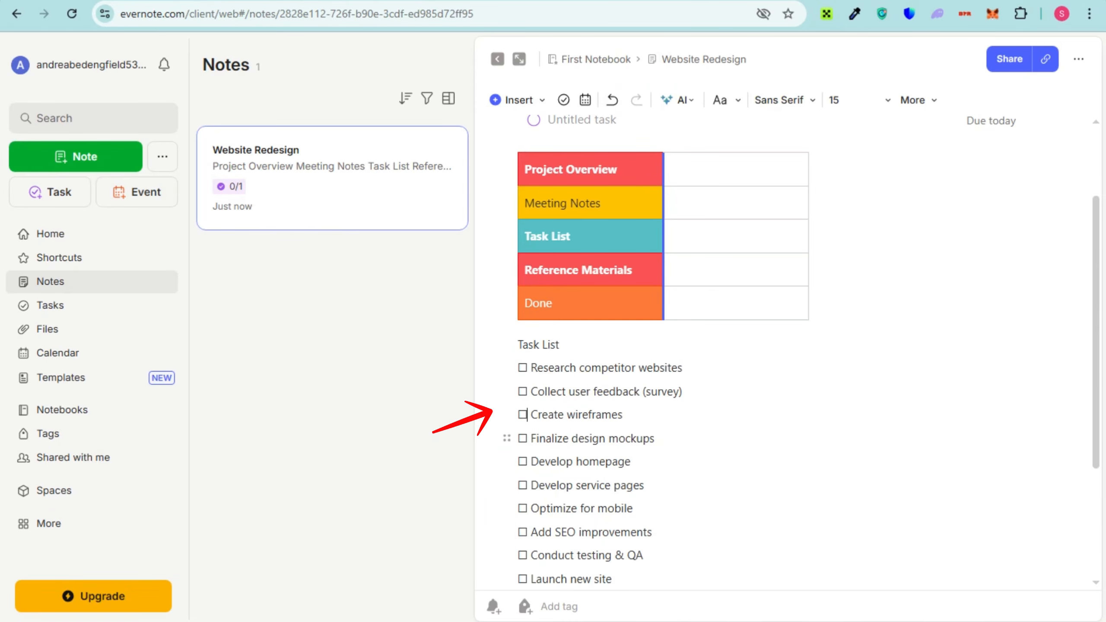
{"action": "scroll", "coordinate": [662, 349], "scroll_direction": "down", "scroll_amount": 3}
{"action": "scroll", "coordinate": [662, 348], "scroll_direction": "up", "scroll_amount": 6}
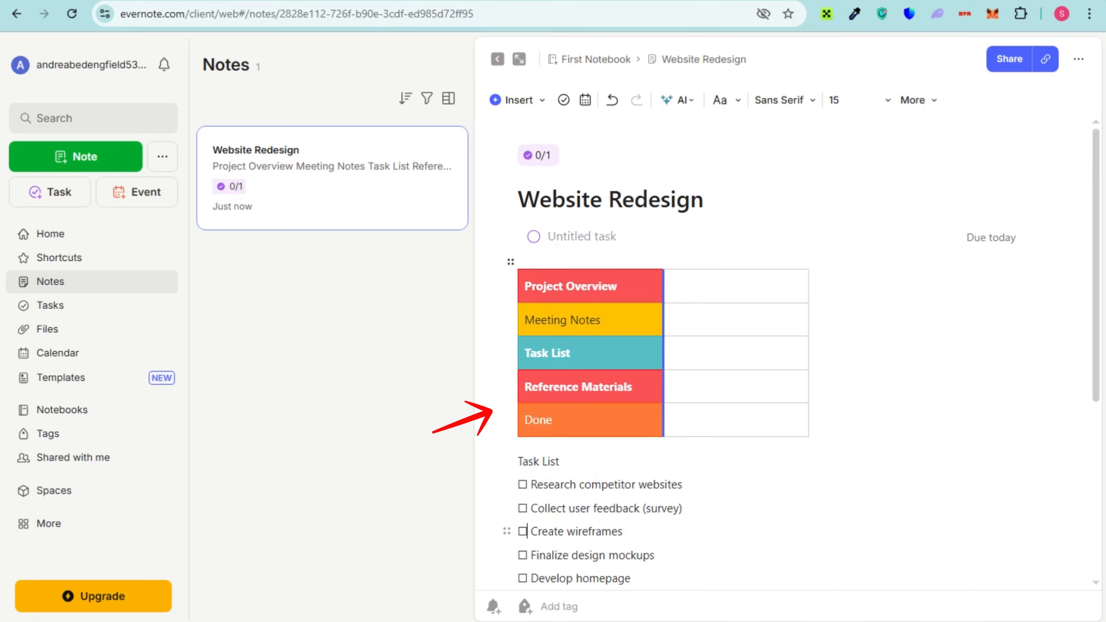
{"action": "scroll", "coordinate": [662, 348], "scroll_direction": "down", "scroll_amount": 5}
{"action": "left_click", "coordinate": [518, 416]}
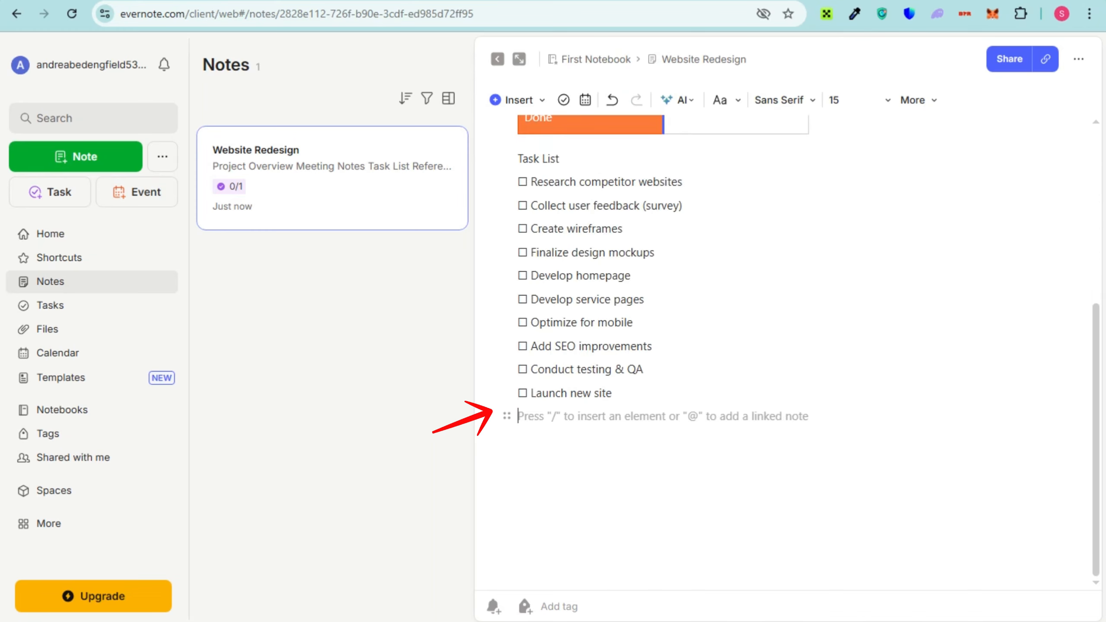
{"action": "type", "text": "/"}
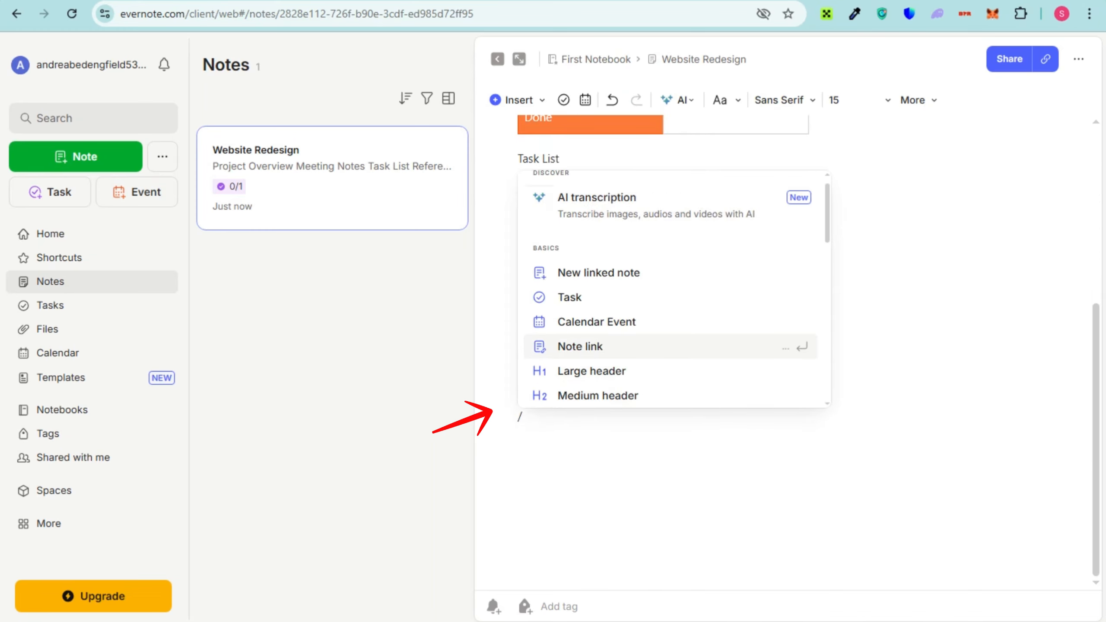
{"action": "scroll", "coordinate": [664, 323], "scroll_direction": "down", "scroll_amount": 1}
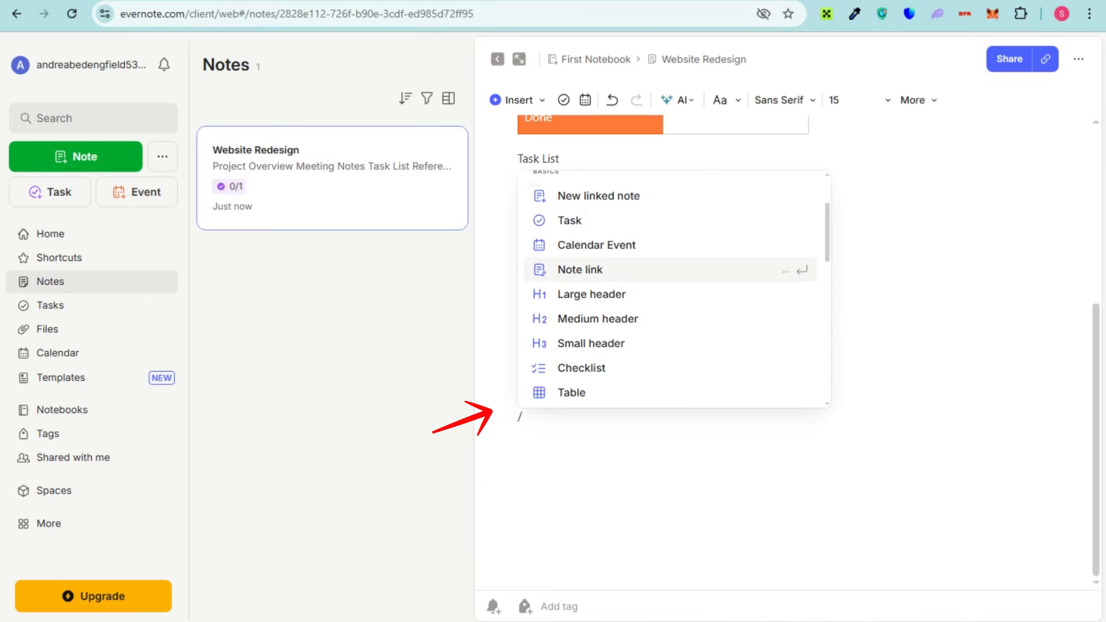
Step: Add a quote block with "Meeting Notes", the bold line "ckoff Meeting – Jan 10" and four bullets from "Agreed on April 1 launch." to "Next meeting: Jan 20."
{"action": "type", "text": "/"}
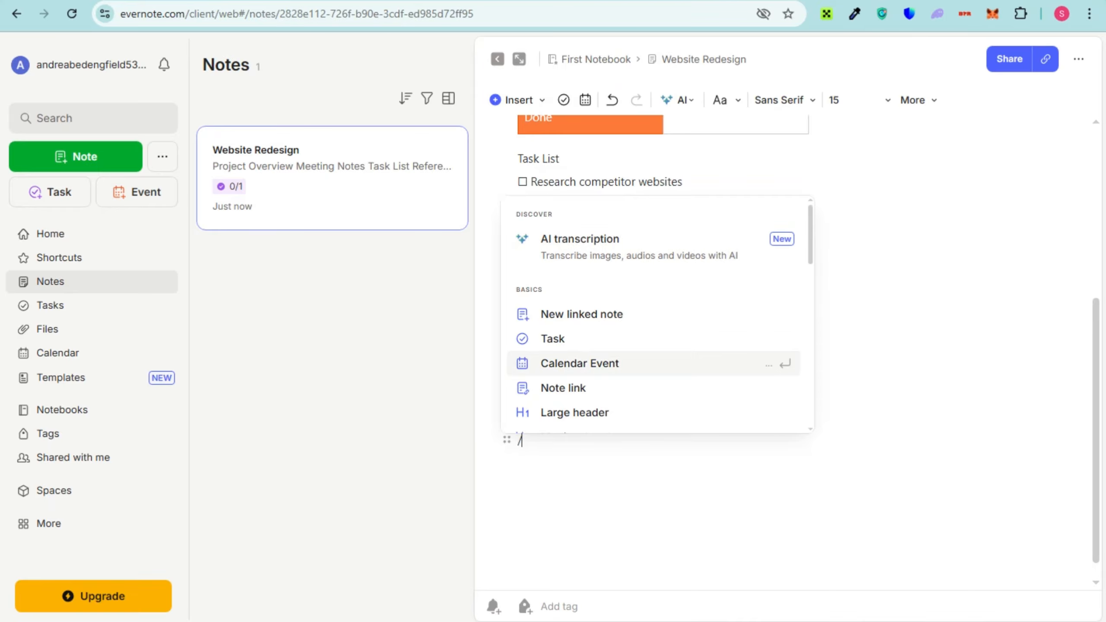
{"action": "scroll", "coordinate": [654, 365], "scroll_direction": "down", "scroll_amount": 1}
{"action": "scroll", "coordinate": [654, 410], "scroll_direction": "down", "scroll_amount": 1}
{"action": "scroll", "coordinate": [653, 344], "scroll_direction": "down", "scroll_amount": 2}
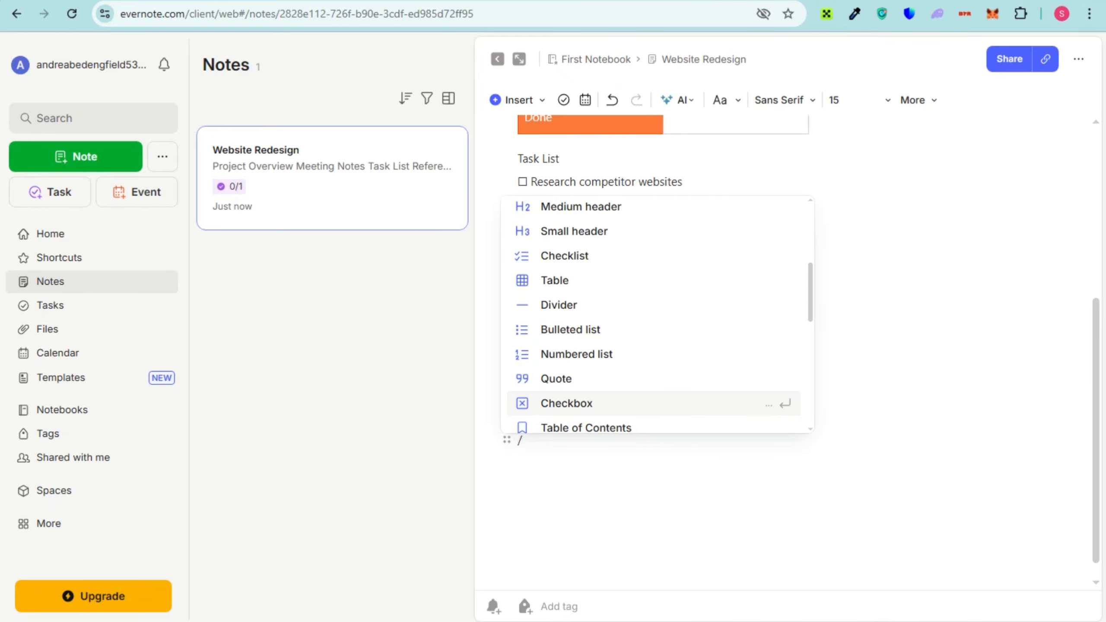
{"action": "key", "text": "BackSpace"}
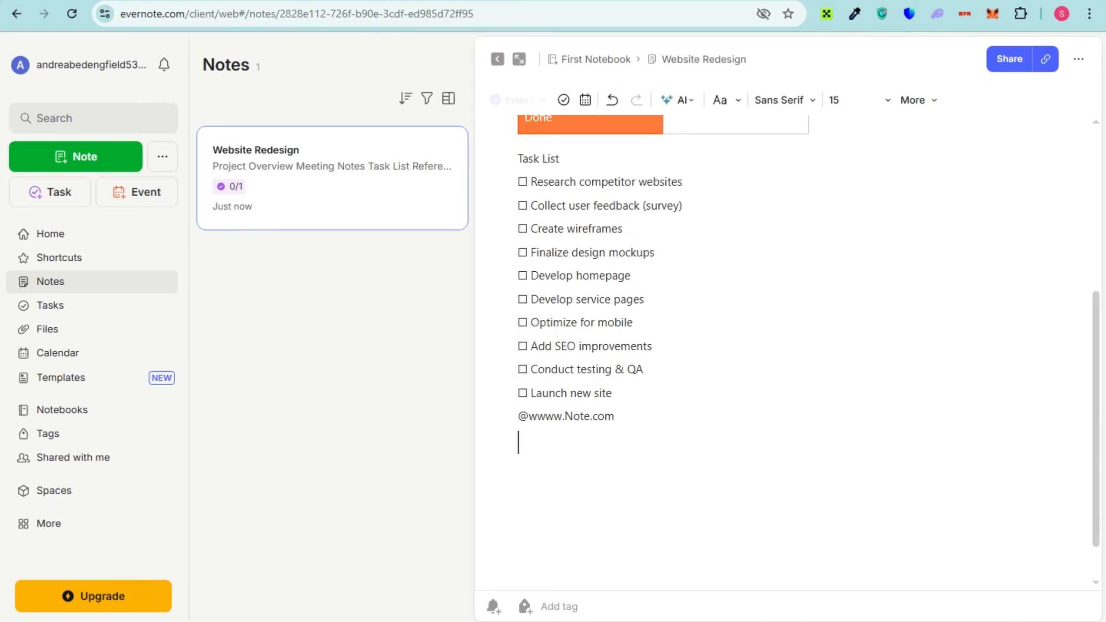
{"action": "left_click", "coordinate": [519, 469]}
{"action": "left_click", "coordinate": [532, 444]}
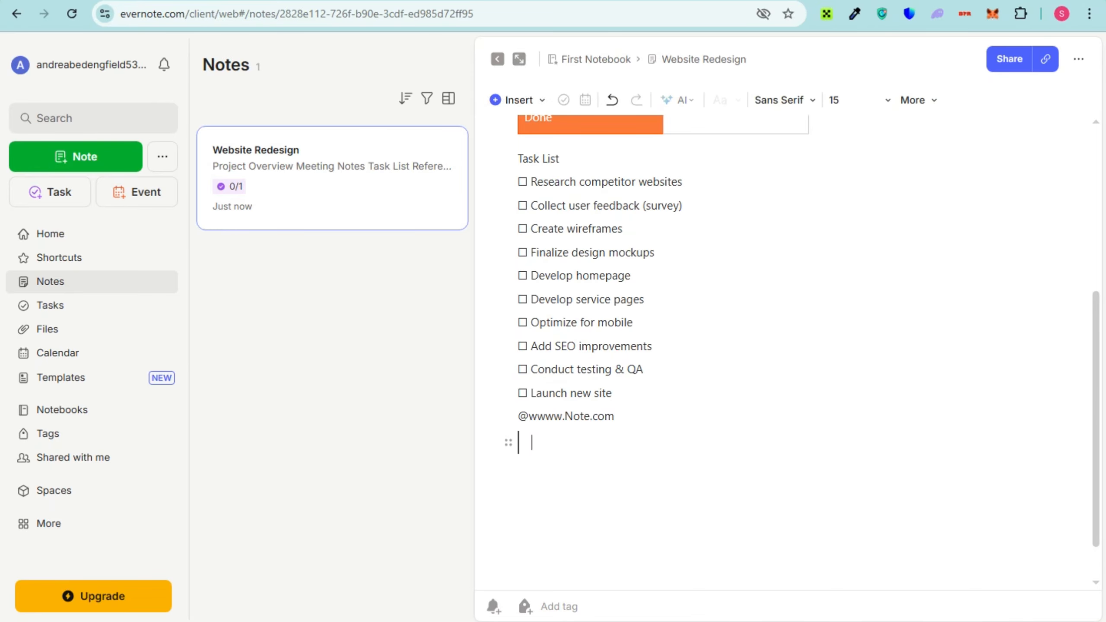
{"action": "type", "text": "Meeting Notes"}
{"action": "type", "text": "ckoff Meeting – Jan 10 Agreed on April 1 launch. Focus on mobile-first design. Marketing to provide updated content by Feb 10. Next meeting: Jan 20."}
Step: Below the quote block, add a numbered list: Links to competitor websites, Screenshots of current design issues, Branding guidelines PDF, Marketing content drafts
{"action": "left_click", "coordinate": [630, 462]}
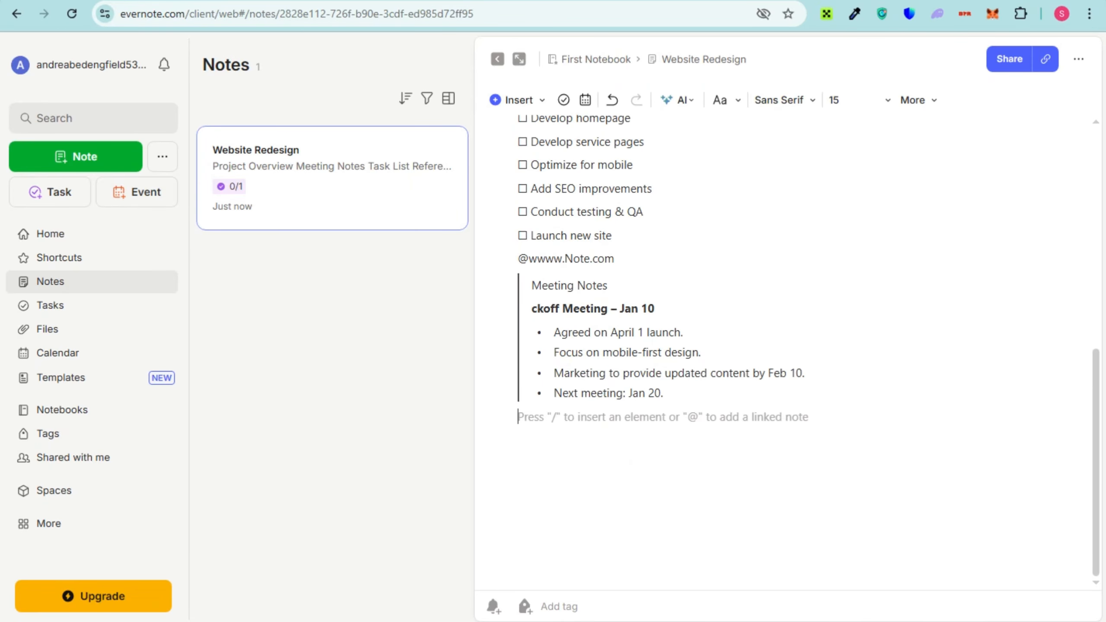
{"action": "type", "text": "/"}
{"action": "scroll", "coordinate": [627, 356], "scroll_direction": "down", "scroll_amount": 5}
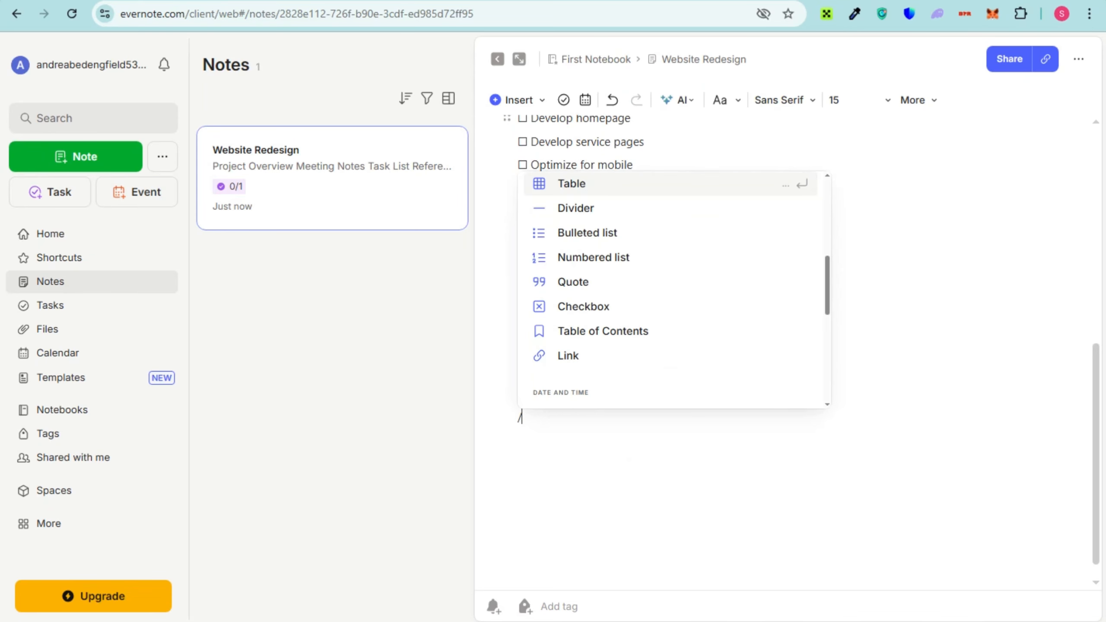
{"action": "left_click", "coordinate": [609, 257]}
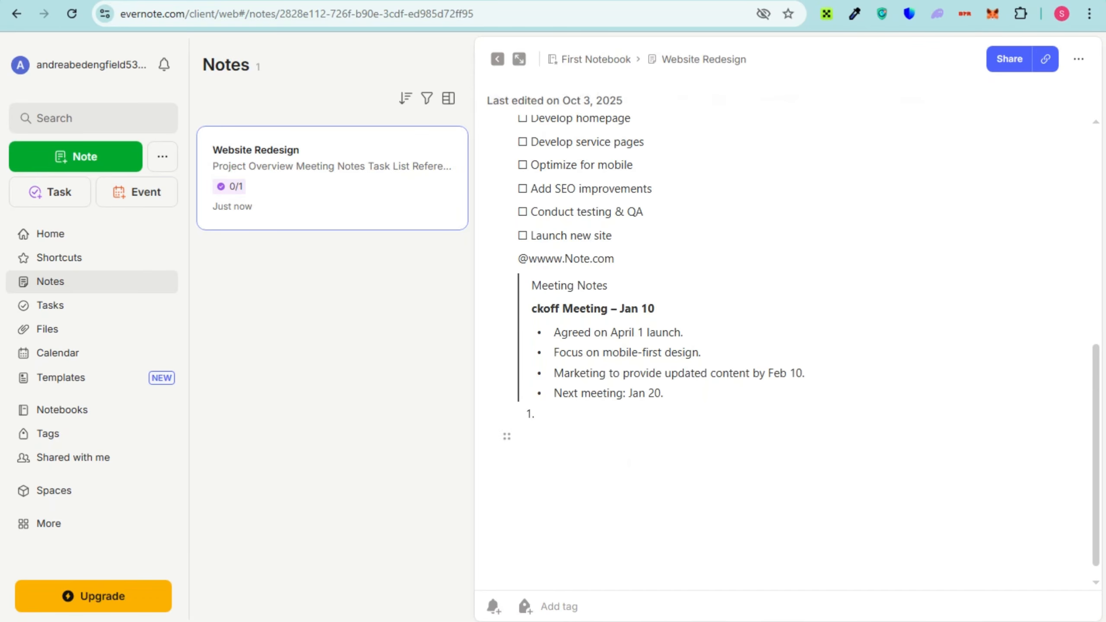
{"action": "left_click", "coordinate": [627, 437]}
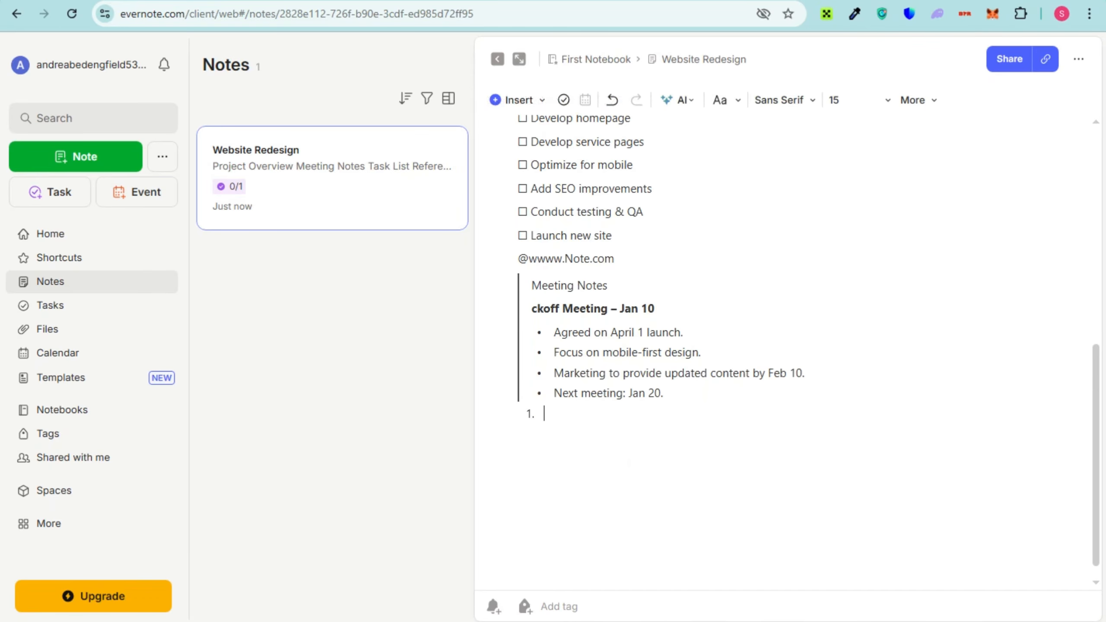
{"action": "type", "text": "Links to competitor websites Screenshots of current design issues Branding guidelines PDF Marketing content drafts"}
Step: Examine the AI, text style and font options available for the note, and look over its content
{"action": "scroll", "coordinate": [788, 354], "scroll_direction": "up", "scroll_amount": 6}
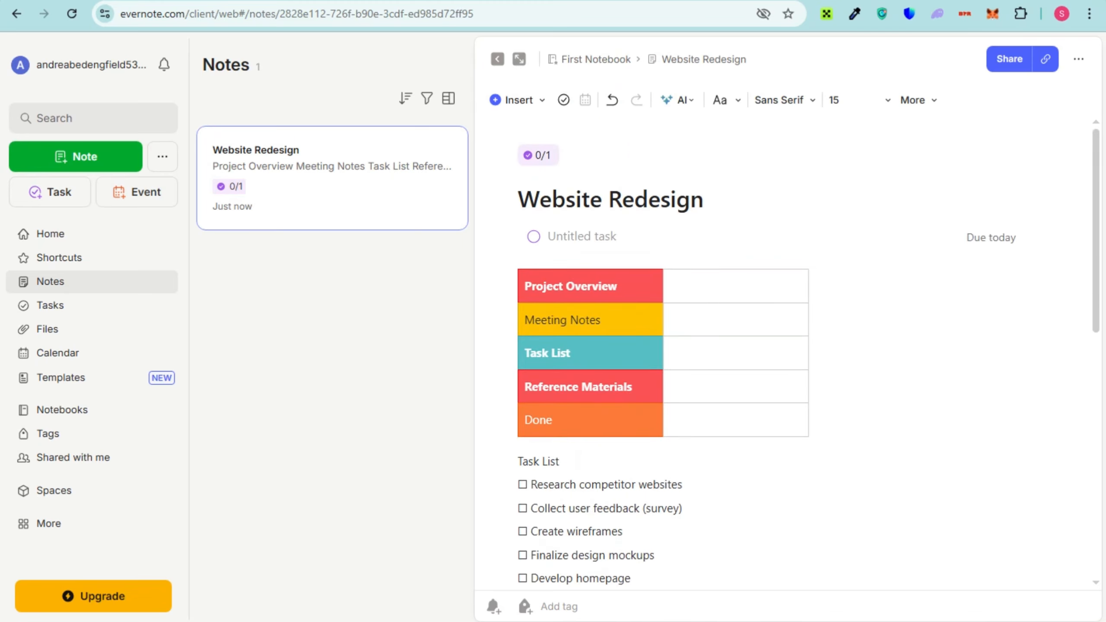
{"action": "left_click", "coordinate": [676, 100]}
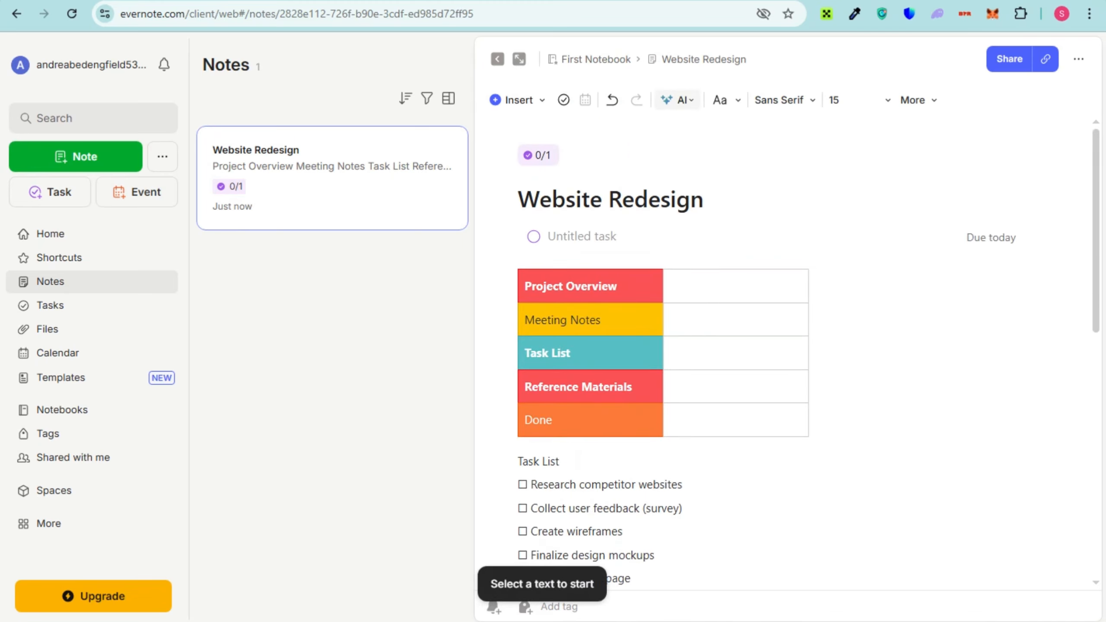
{"action": "left_click", "coordinate": [724, 99]}
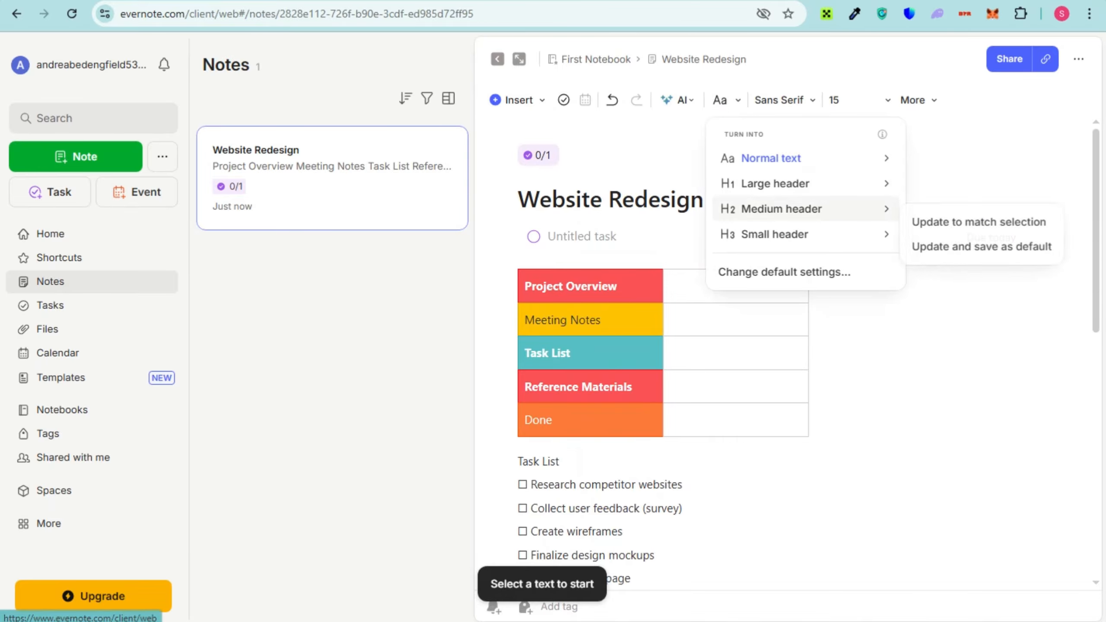
{"action": "mouse_move", "coordinate": [781, 209]}
{"action": "left_click", "coordinate": [783, 100]}
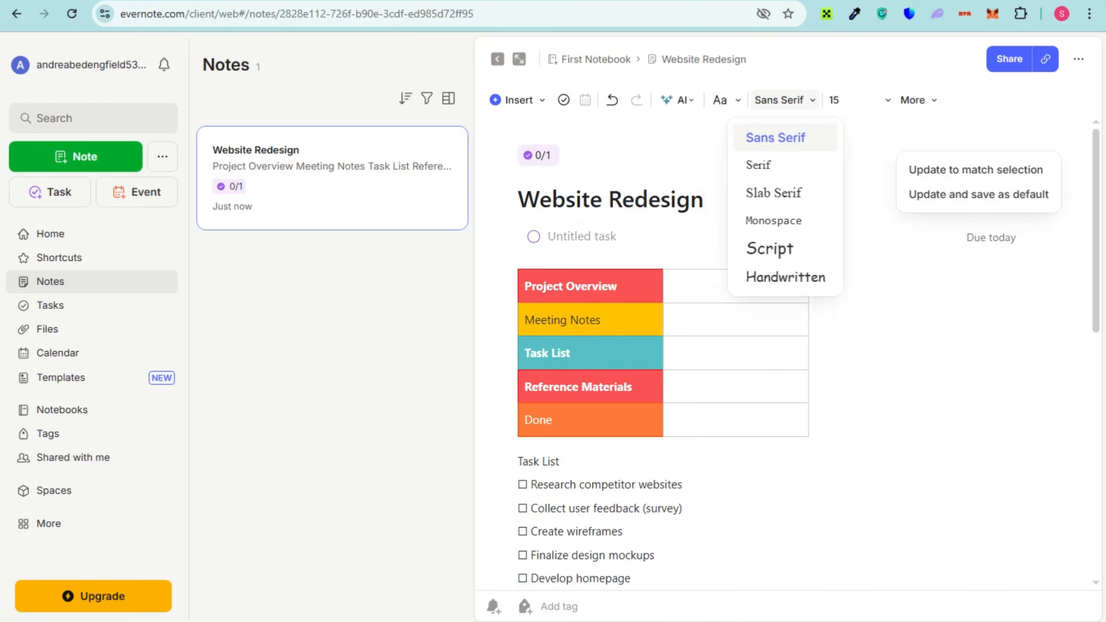
{"action": "left_click", "coordinate": [392, 192]}
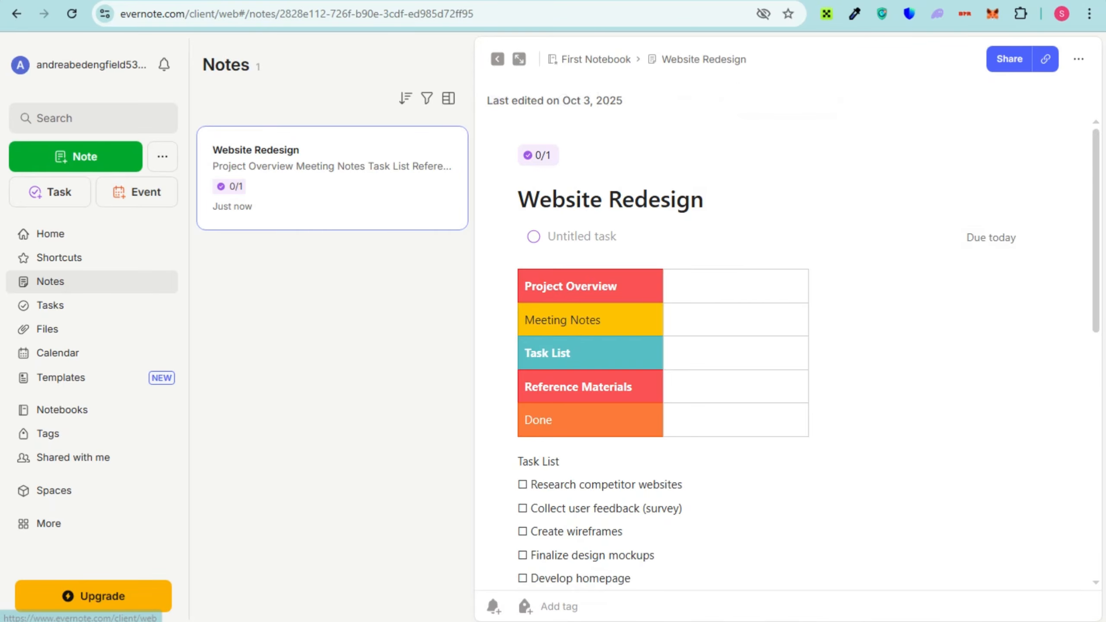
{"action": "scroll", "coordinate": [784, 349], "scroll_direction": "down", "scroll_amount": 6}
{"action": "scroll", "coordinate": [784, 348], "scroll_direction": "up", "scroll_amount": 6}
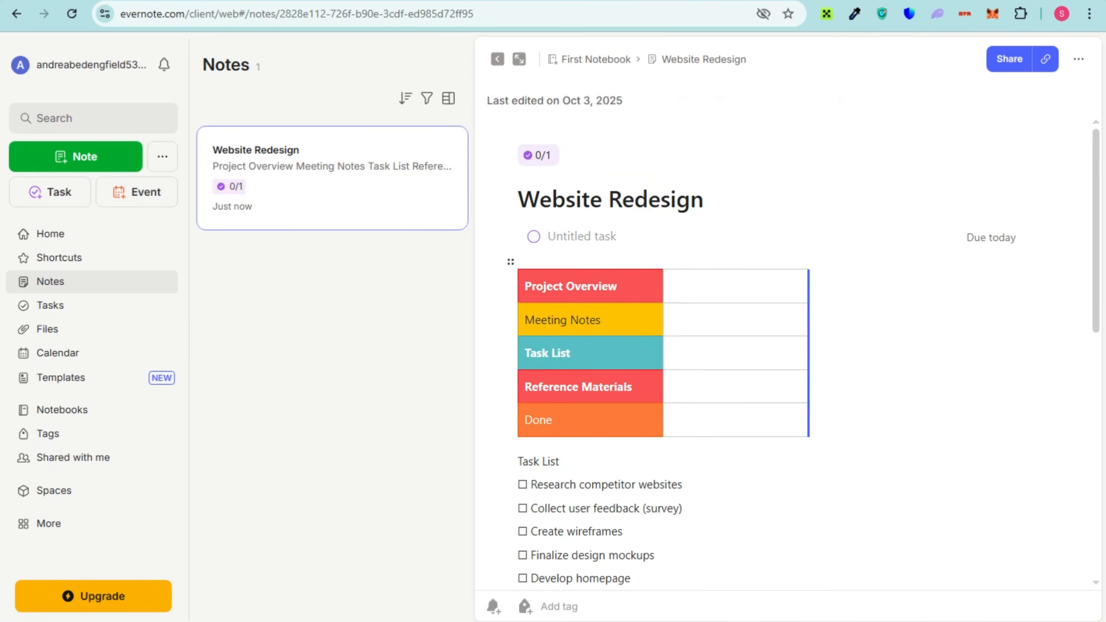
{"action": "scroll", "coordinate": [784, 349], "scroll_direction": "down", "scroll_amount": 10}
{"action": "scroll", "coordinate": [784, 348], "scroll_direction": "down", "scroll_amount": 3}
{"action": "left_click", "coordinate": [518, 416]}
{"action": "key", "text": "ctrl+k"}
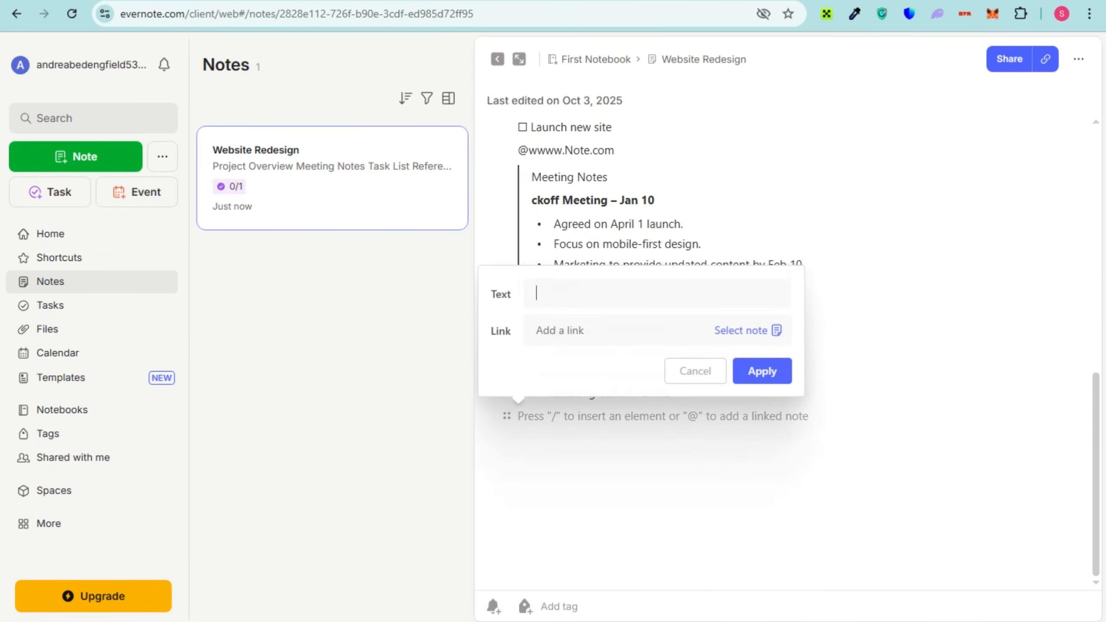
{"action": "left_click", "coordinate": [762, 371]}
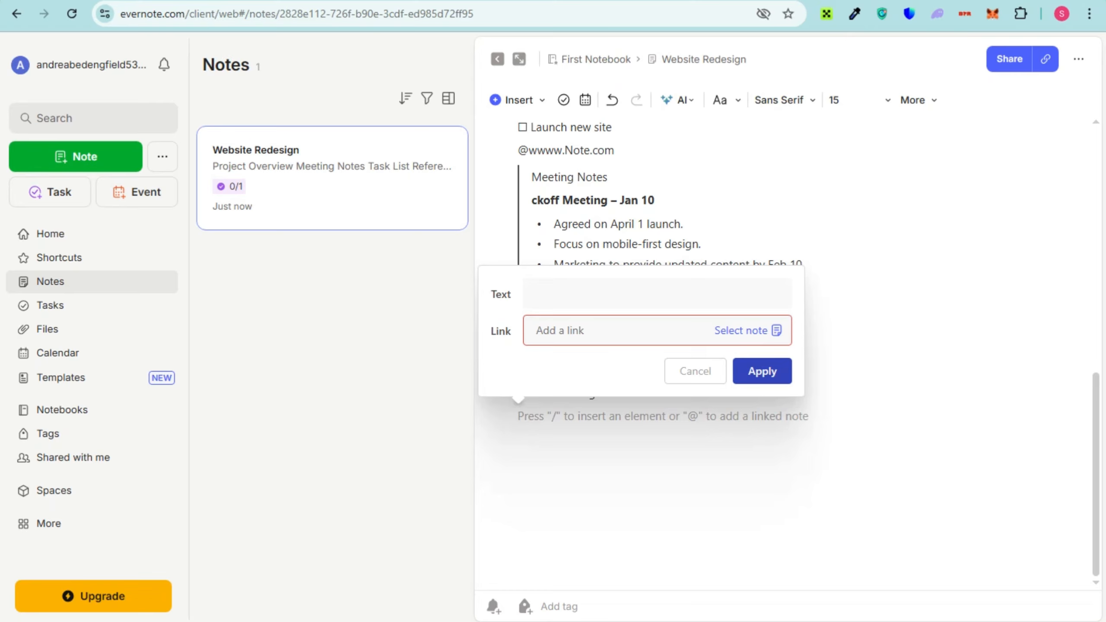
{"action": "type", "text": "we"}
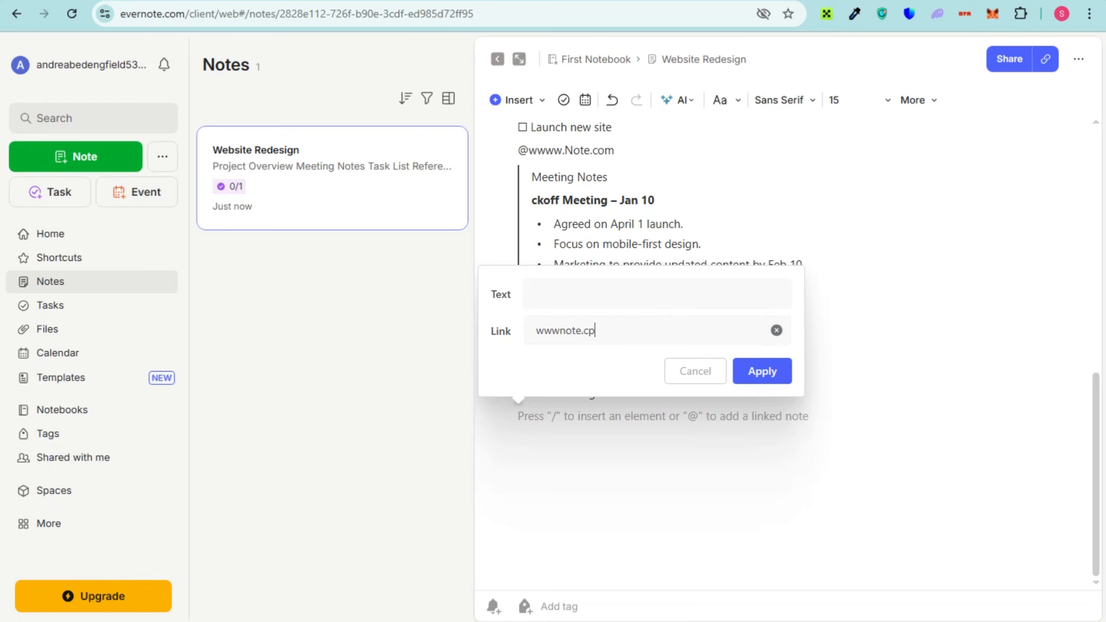
{"action": "type", "text": "w.note.com"}
{"action": "key", "text": "Return"}
{"action": "type", "text": "/"}
{"action": "key", "text": "Down"}
{"action": "key", "text": "Down"}
{"action": "key", "text": "Down"}
{"action": "key", "text": "Down"}
{"action": "key", "text": "Down"}
{"action": "key", "text": "Down"}
{"action": "key", "text": "Down"}
{"action": "key", "text": "Down"}
{"action": "key", "text": "Down"}
{"action": "key", "text": "Down"}
{"action": "key", "text": "Down"}
{"action": "key", "text": "Down"}
{"action": "key", "text": "Down"}
{"action": "key", "text": "Down"}
{"action": "key", "text": "Down"}
{"action": "key", "text": "Down"}
{"action": "key", "text": "Down"}
{"action": "key", "text": "Down"}
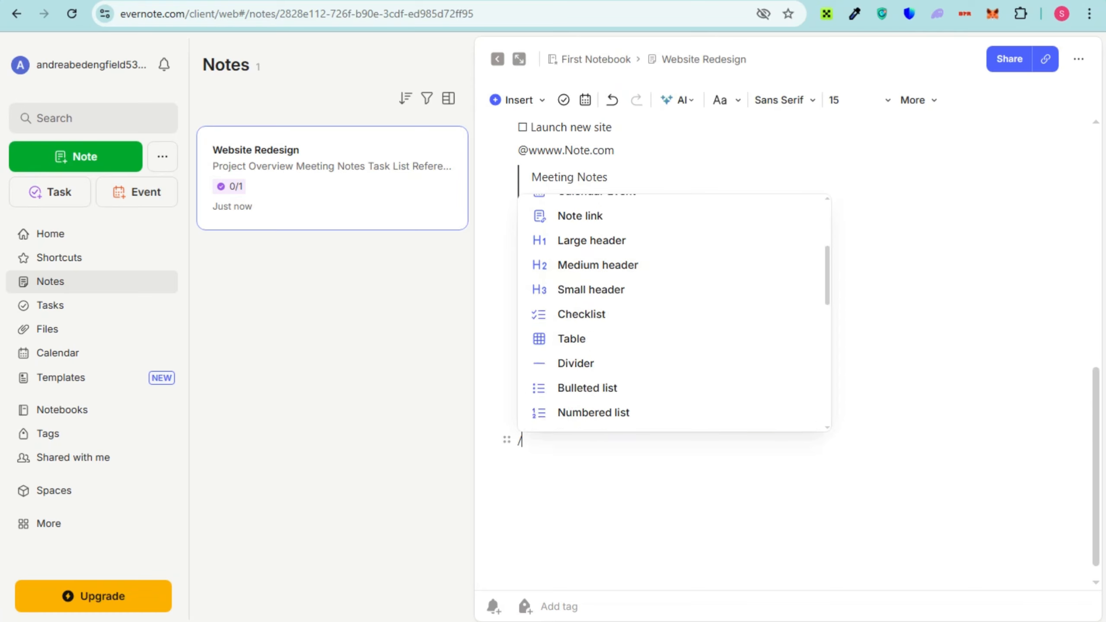
{"action": "key", "text": "Down"}
{"action": "key", "text": "Down"}
{"action": "key", "text": "Down"}
{"action": "key", "text": "Down"}
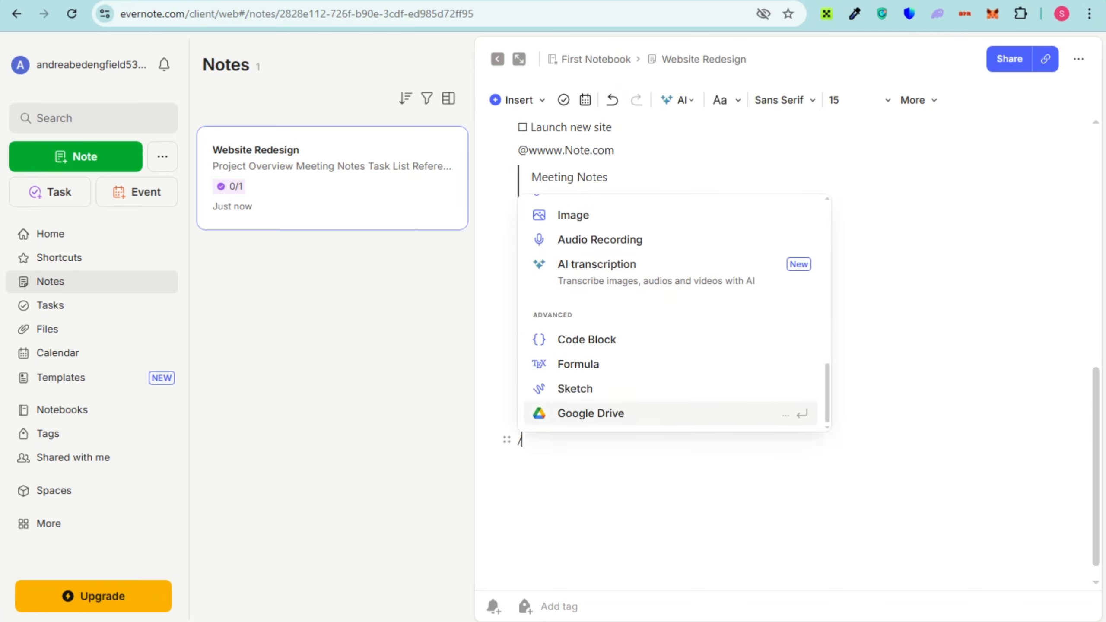
{"action": "key", "text": "Up"}
{"action": "key", "text": "Up"}
{"action": "key", "text": "Up"}
{"action": "key", "text": "Up"}
{"action": "key", "text": "Up"}
{"action": "key", "text": "Up"}
{"action": "key", "text": "Down"}
{"action": "key", "text": "Down"}
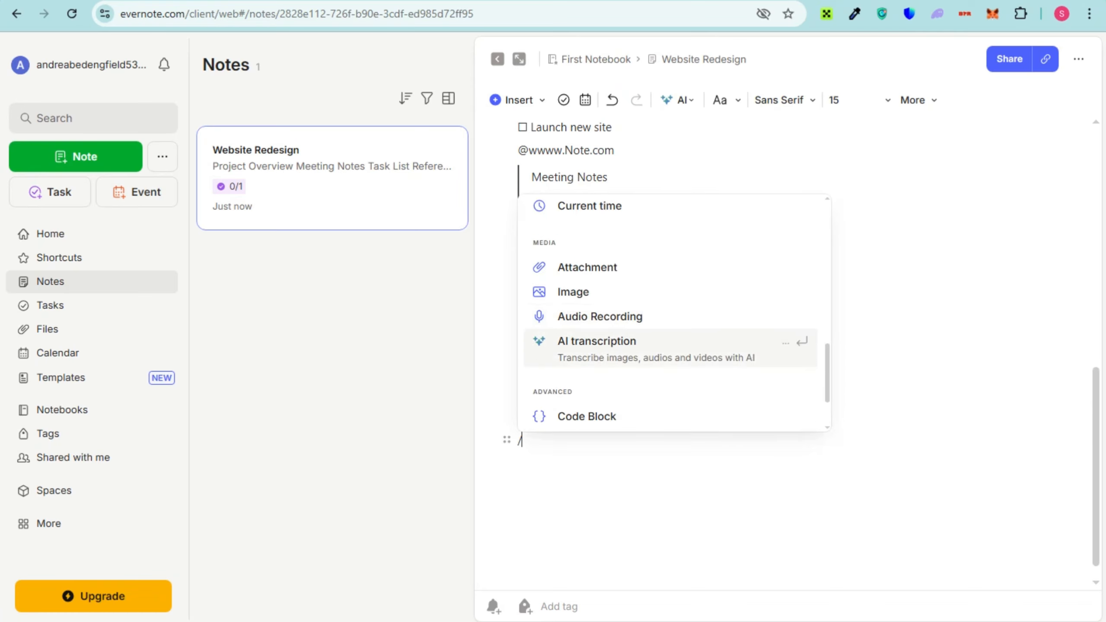
{"action": "key", "text": "Up"}
{"action": "key", "text": "Up"}
{"action": "key", "text": "Up"}
{"action": "key", "text": "Down"}
{"action": "key", "text": "Down"}
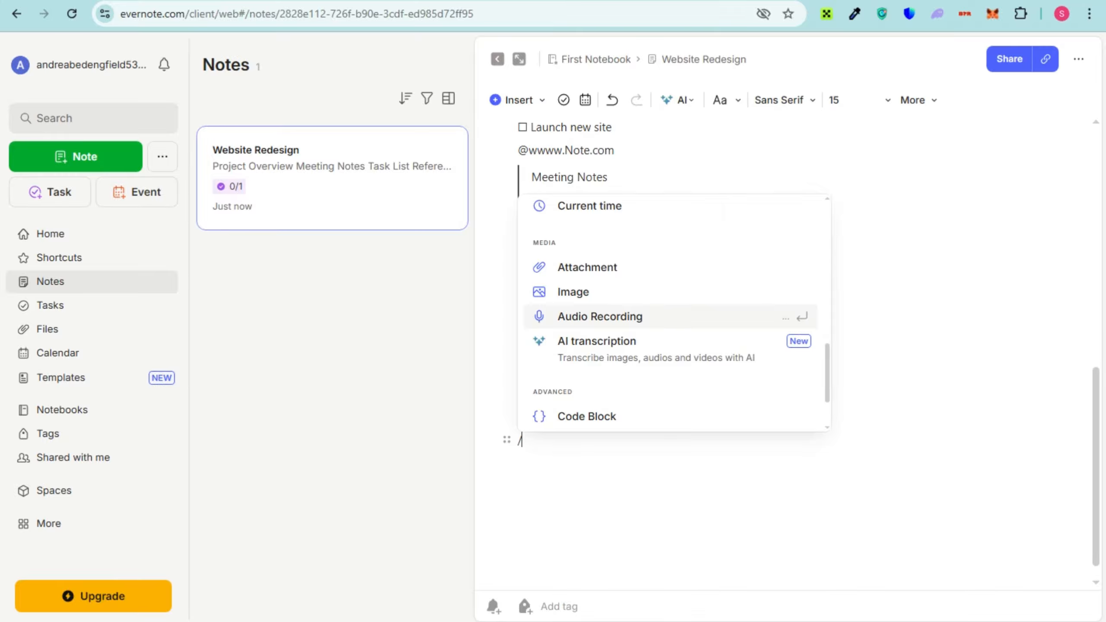
{"action": "key", "text": "Return"}
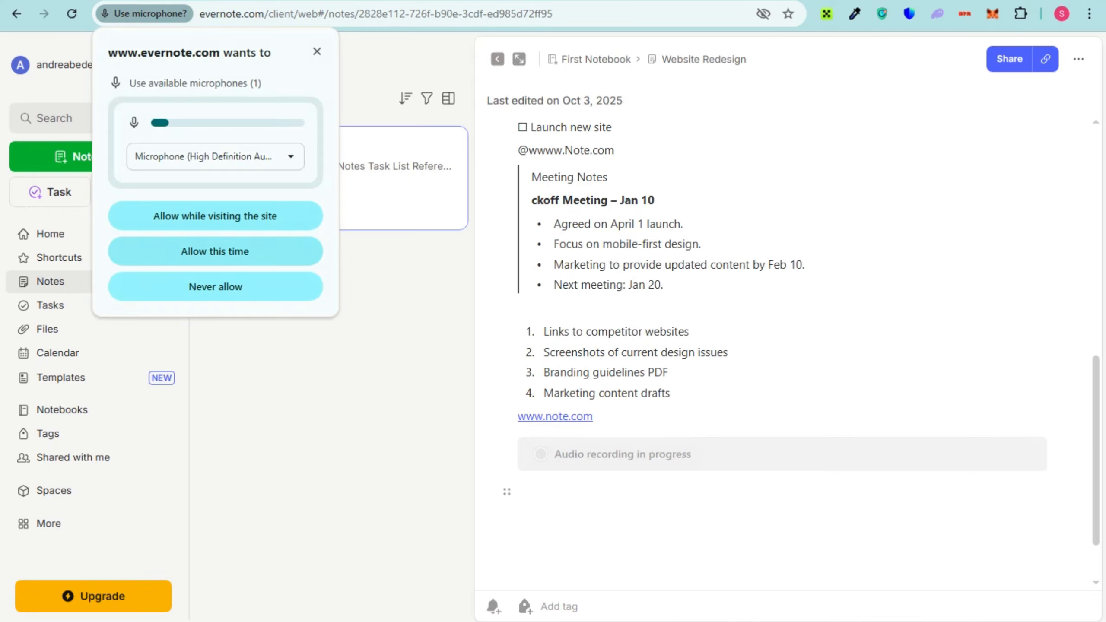
{"action": "left_click", "coordinate": [216, 251]}
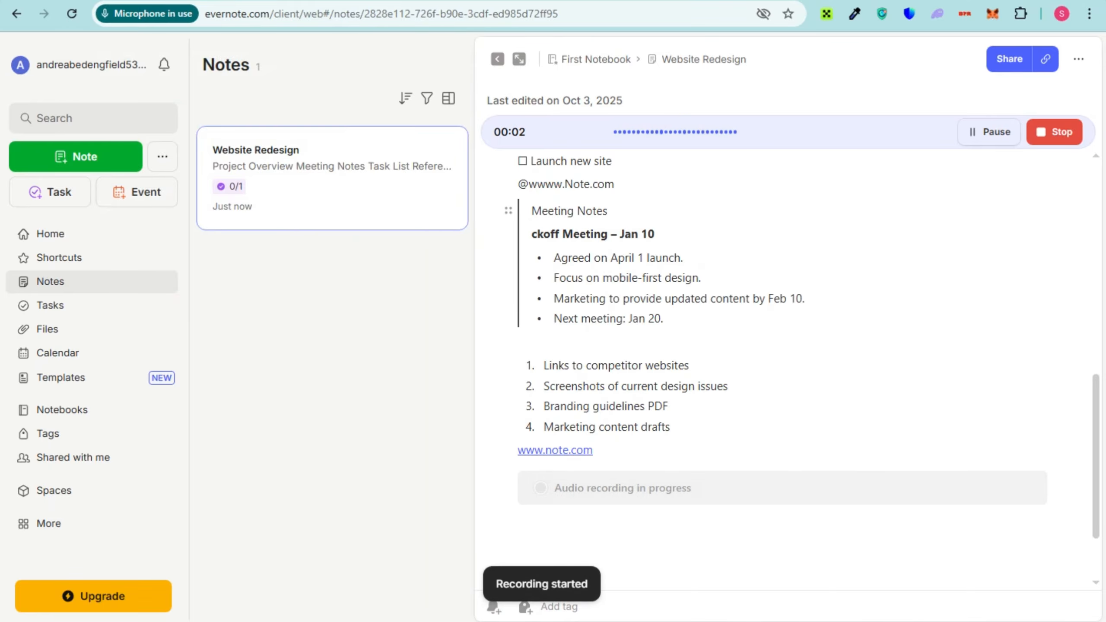
{"action": "left_click", "coordinate": [1055, 132]}
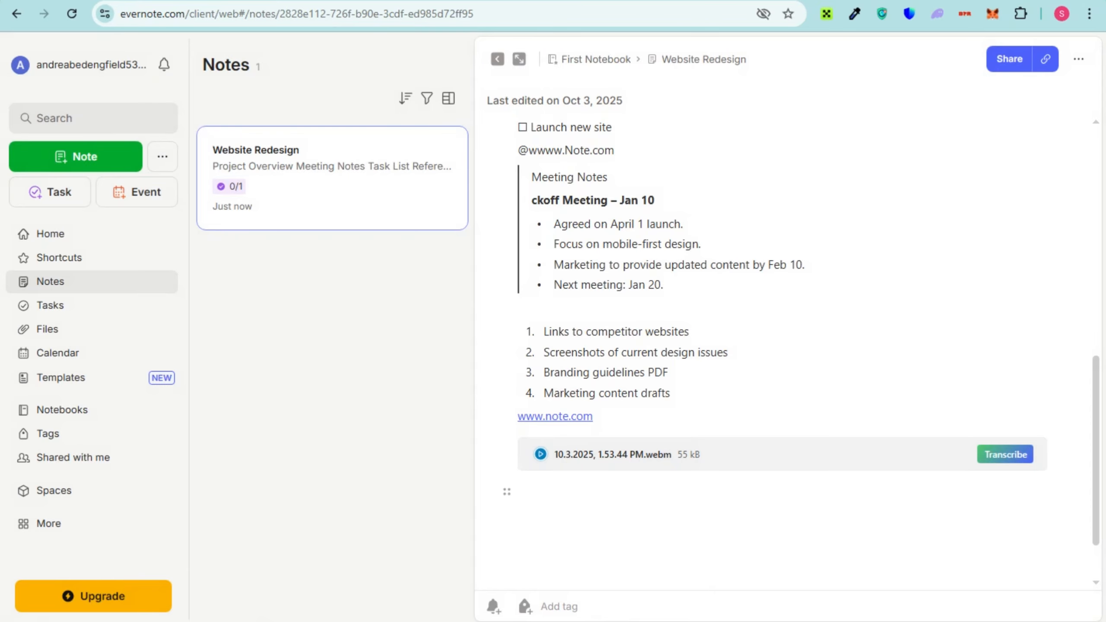
Step: Review the Website Redesign note from its title and section table down to the audio recording
{"action": "scroll", "coordinate": [784, 327], "scroll_direction": "up", "scroll_amount": 15}
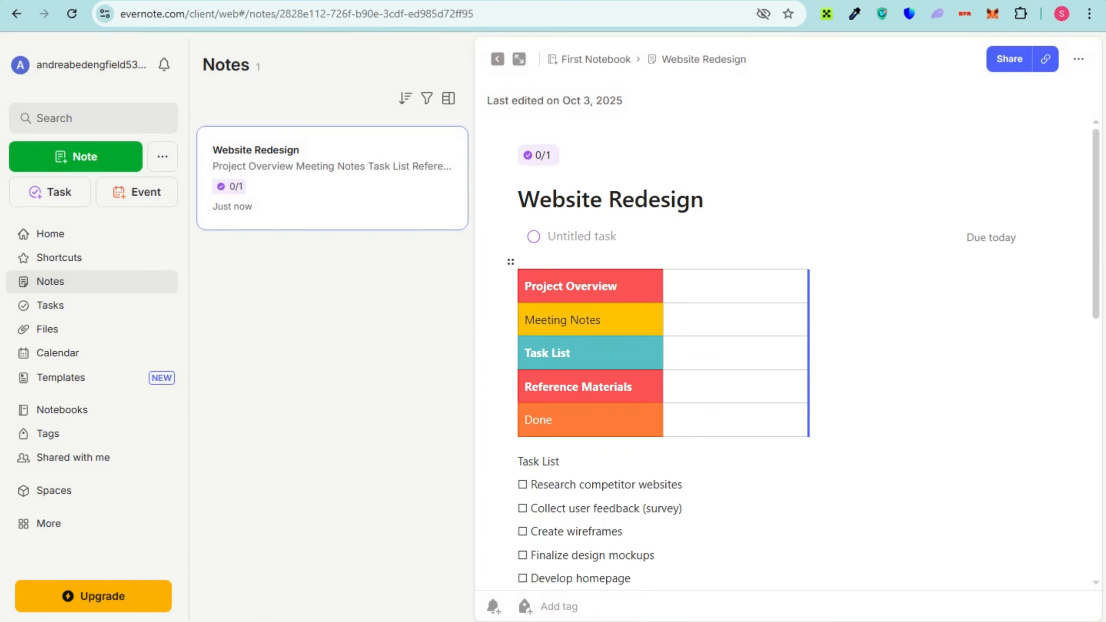
{"action": "scroll", "coordinate": [658, 349], "scroll_direction": "down", "scroll_amount": 8}
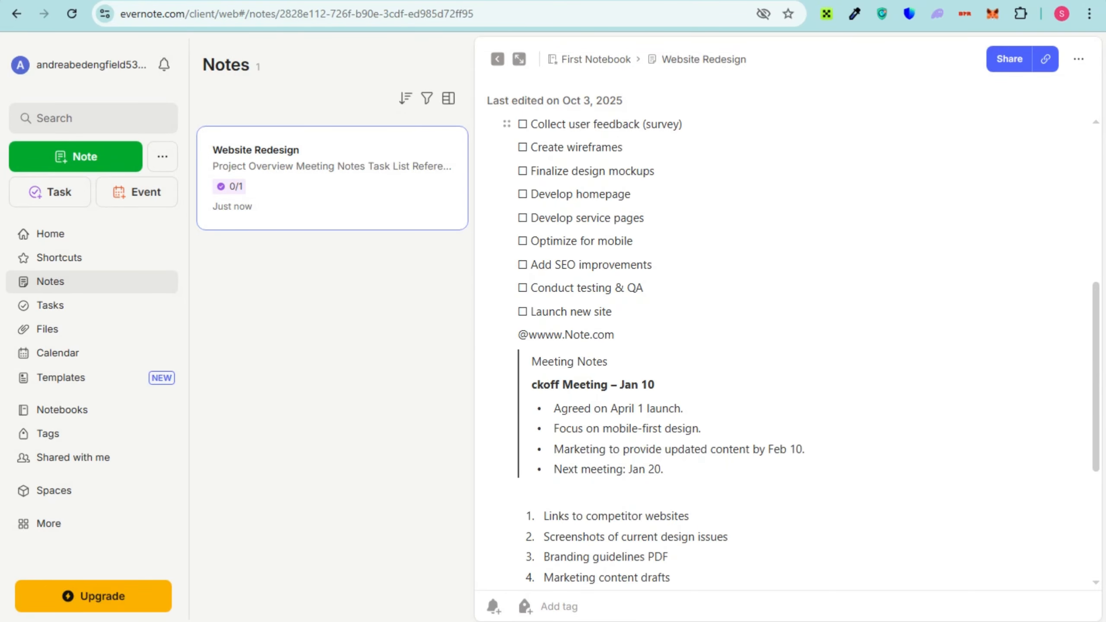
{"action": "left_click", "coordinate": [596, 59]}
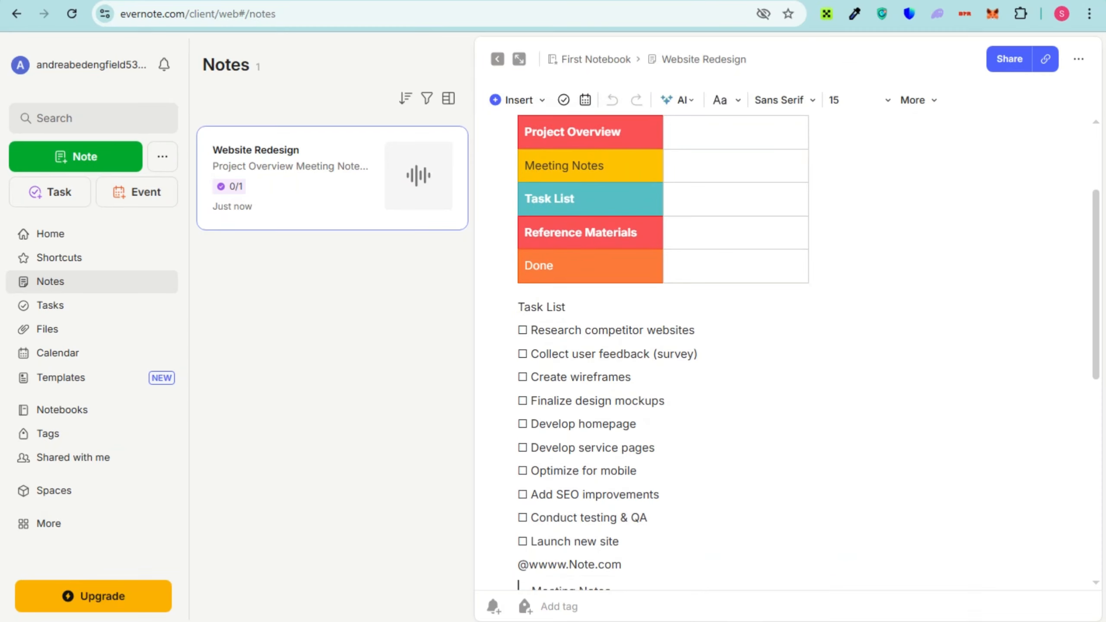
{"action": "scroll", "coordinate": [789, 311], "scroll_direction": "down", "scroll_amount": 5}
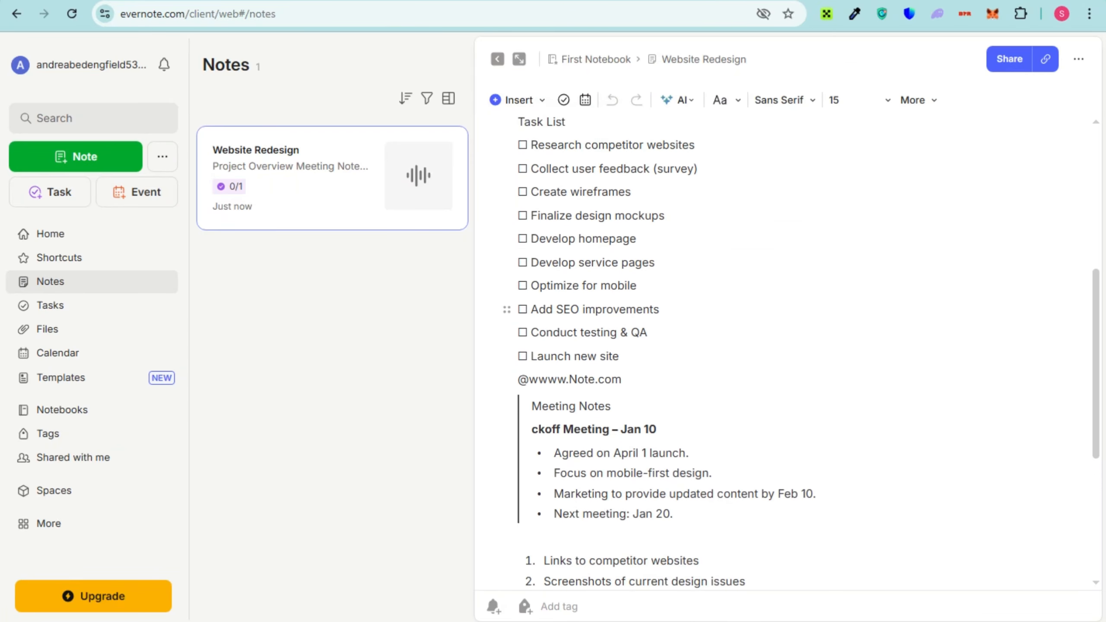
{"action": "scroll", "coordinate": [788, 312], "scroll_direction": "down", "scroll_amount": 5}
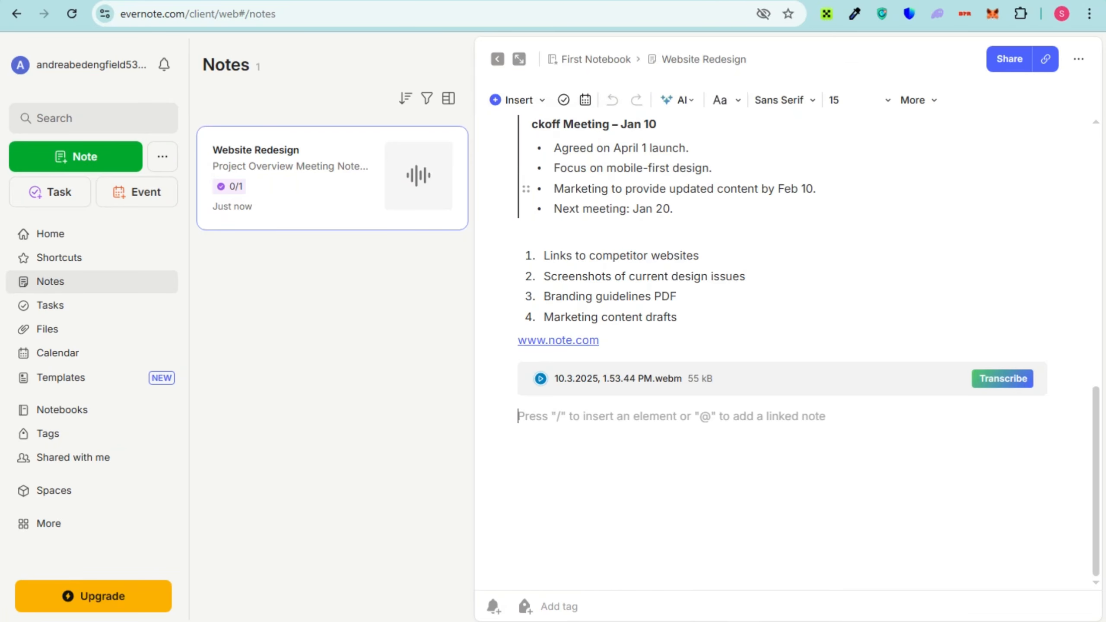